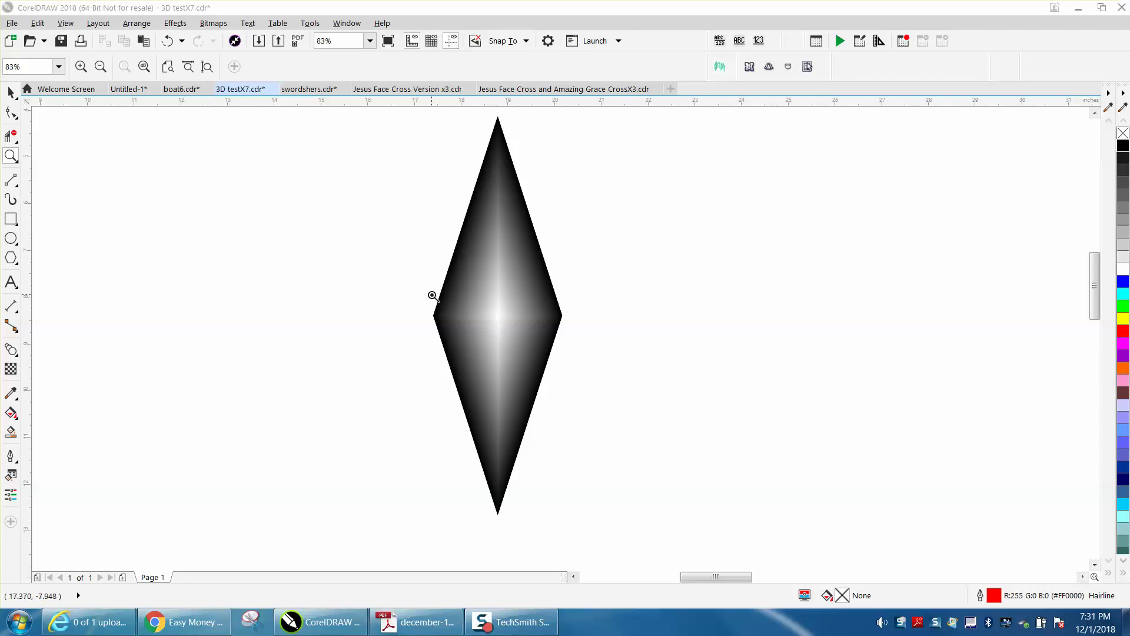
Step: Select the gradient diamond, try shrinking it proportionally, then undo to restore its full size
{"action": "left_click", "coordinate": [11, 93]}
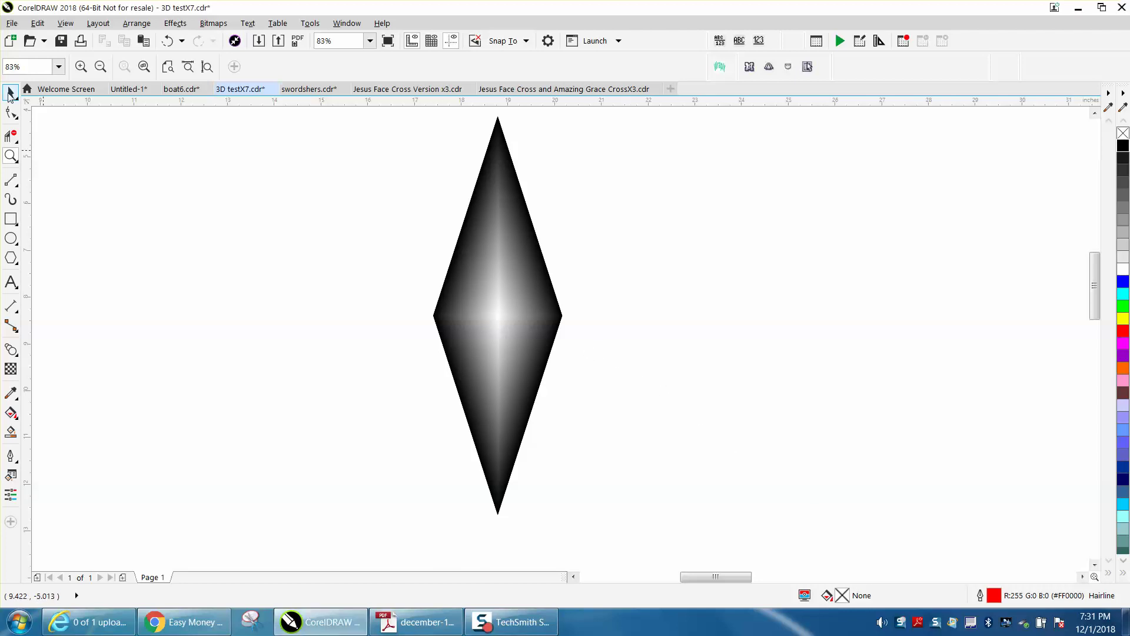
{"action": "left_click", "coordinate": [502, 263]}
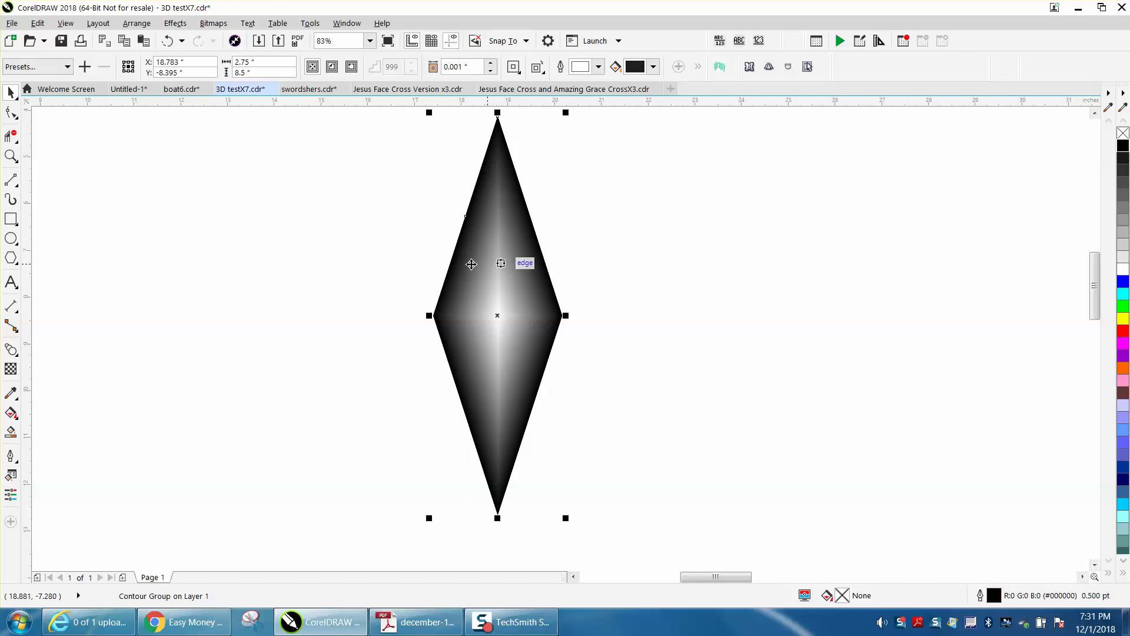
{"action": "left_click", "coordinate": [567, 255]}
{"action": "left_click", "coordinate": [526, 277]}
{"action": "left_click_drag", "start_coordinate": [565, 114], "coordinate": [523, 253]}
{"action": "double_click", "coordinate": [506, 248]}
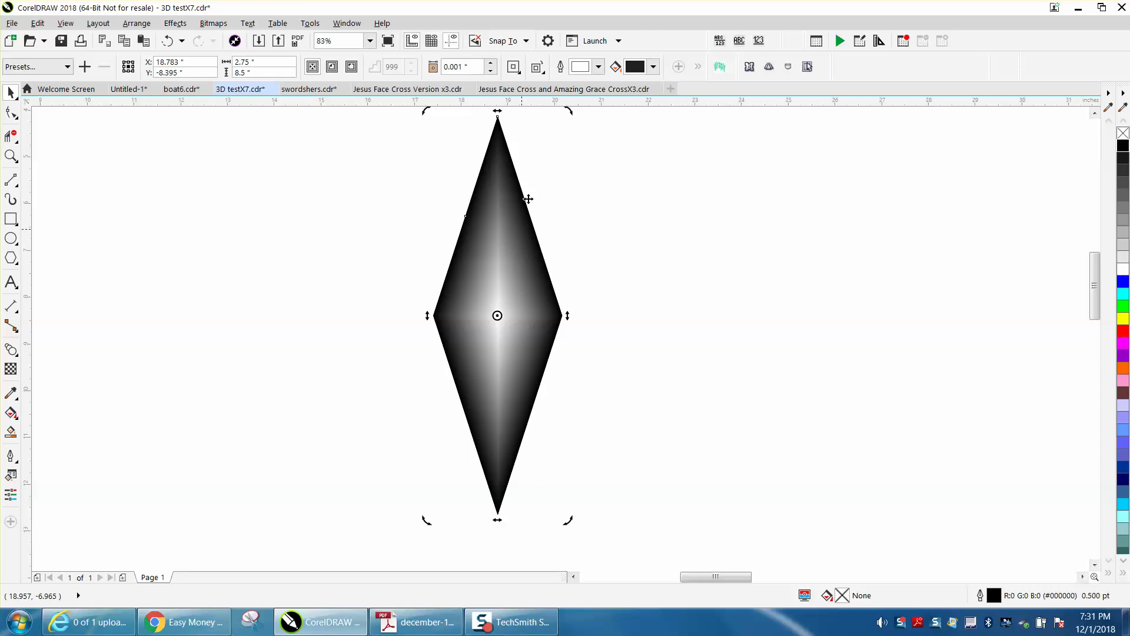
{"action": "left_click_drag", "start_coordinate": [517, 194], "coordinate": [522, 193]}
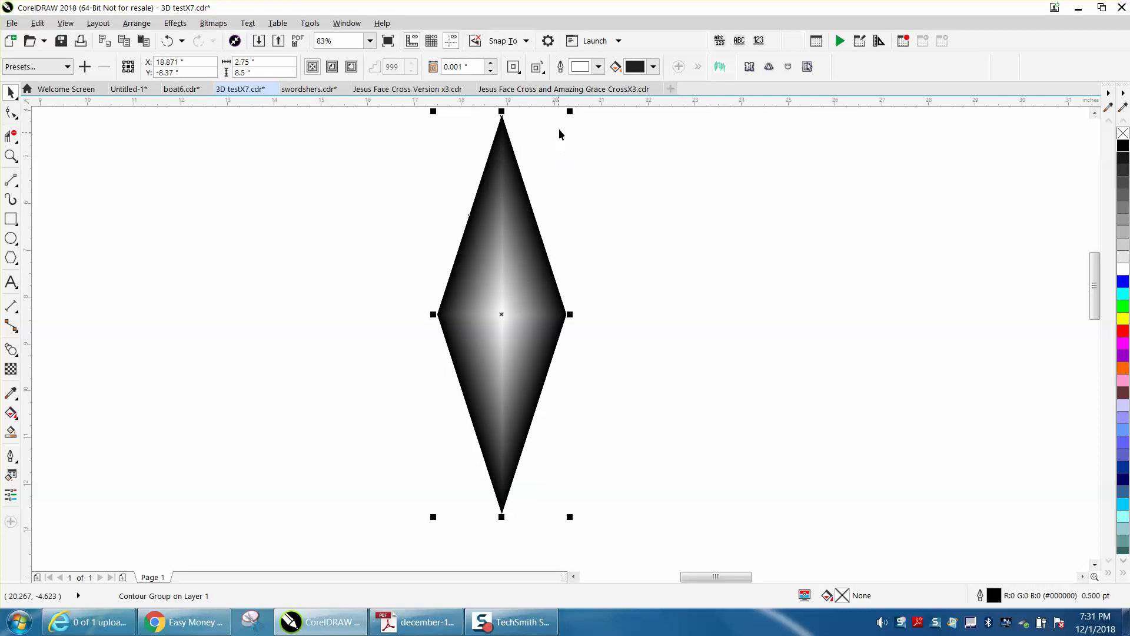
{"action": "left_click_drag", "start_coordinate": [570, 111], "coordinate": [455, 420]}
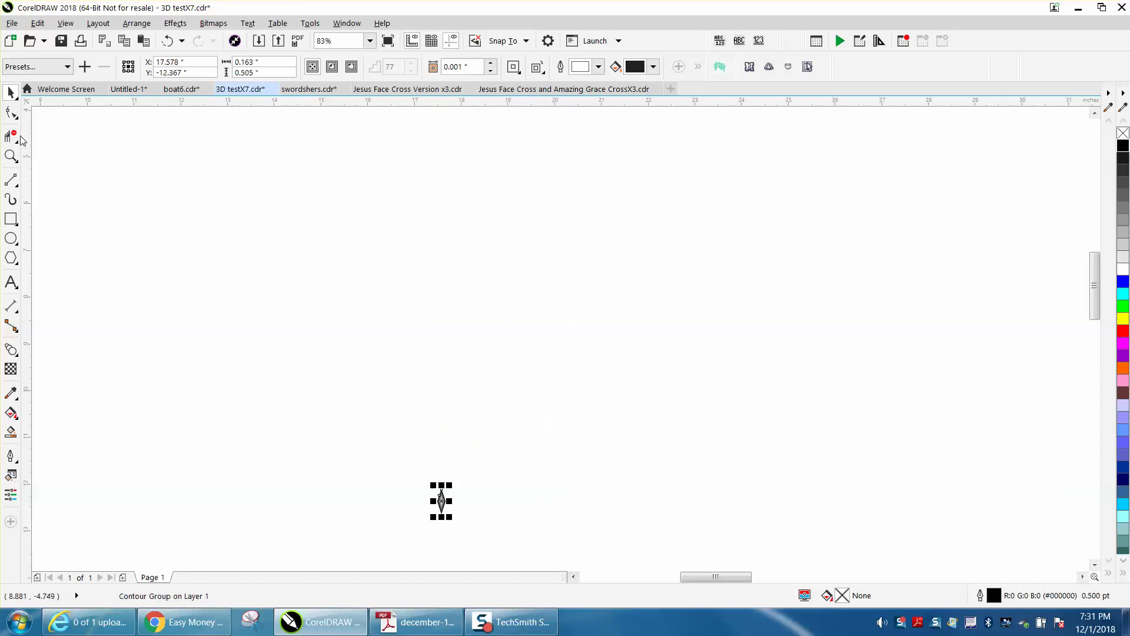
{"action": "left_click", "coordinate": [10, 156]}
{"action": "left_click_drag", "start_coordinate": [433, 479], "coordinate": [484, 529]}
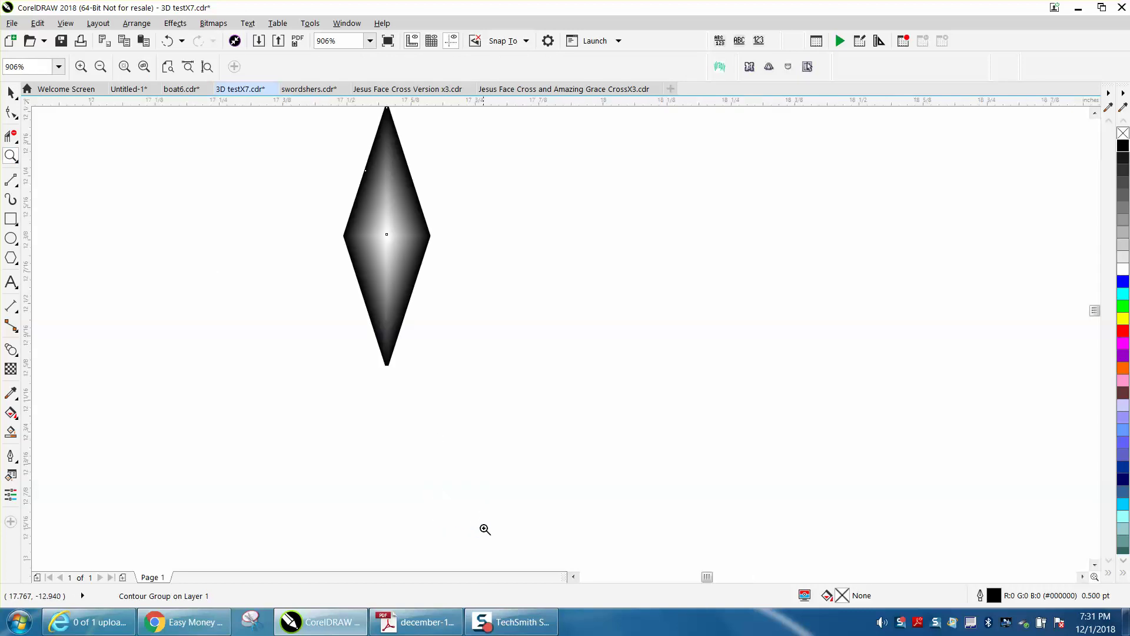
{"action": "left_click", "coordinate": [168, 40]}
Step: Zoom back to the diamond on the page and lock its width-to-height ratio
{"action": "scroll", "coordinate": [492, 244], "scroll_direction": "down", "scroll_amount": 4}
{"action": "scroll", "coordinate": [495, 244], "scroll_direction": "down", "scroll_amount": 4}
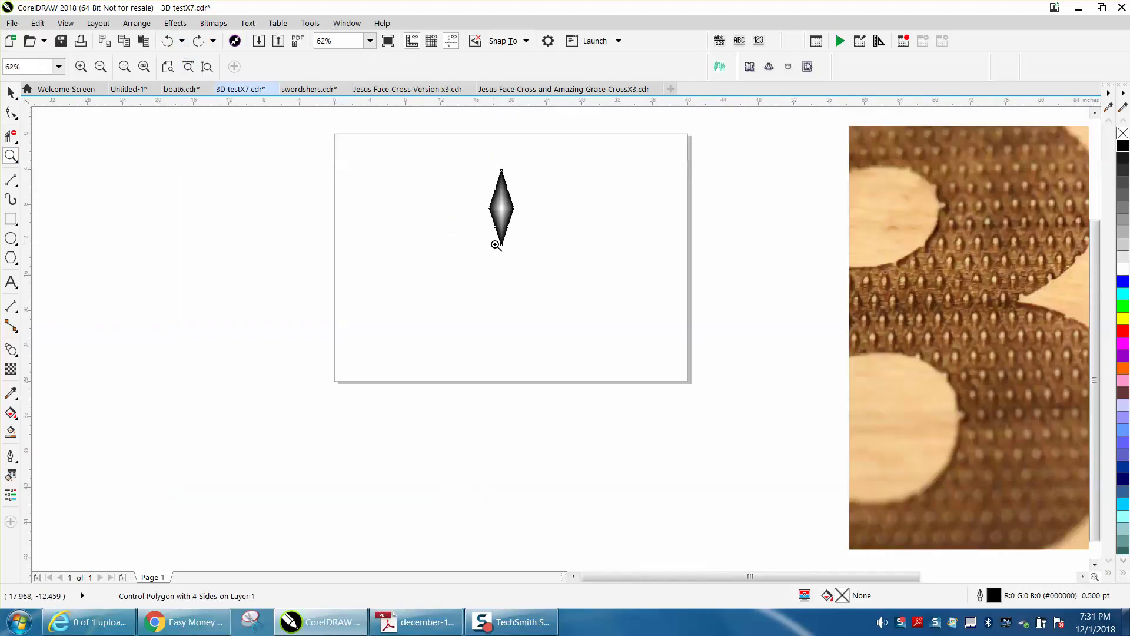
{"action": "left_click_drag", "start_coordinate": [461, 168], "coordinate": [607, 275]}
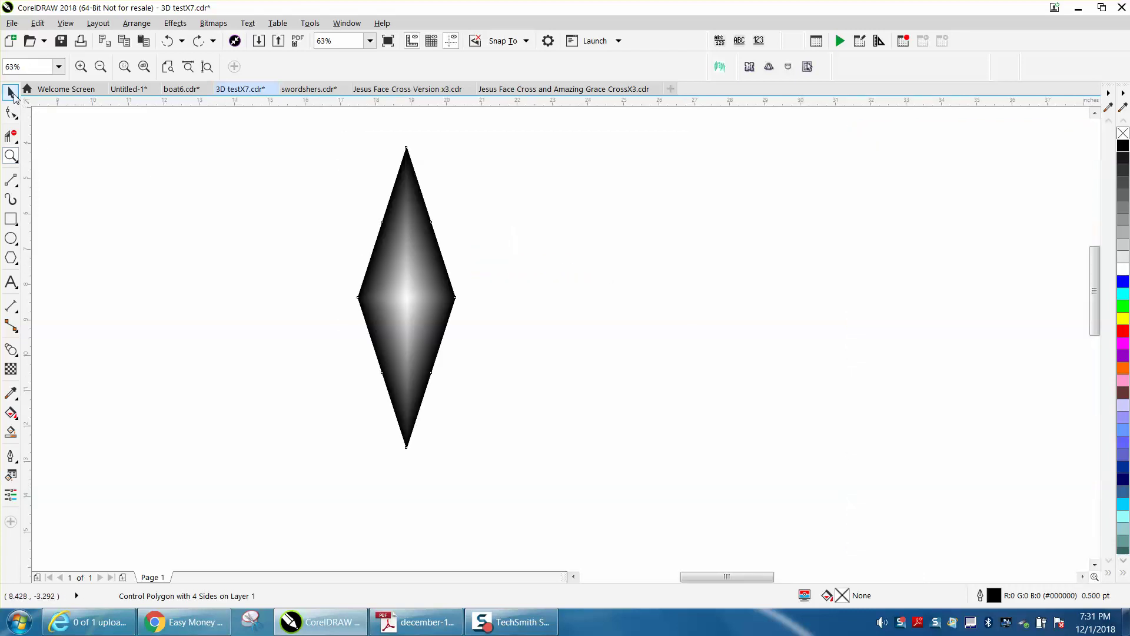
{"action": "left_click", "coordinate": [12, 93]}
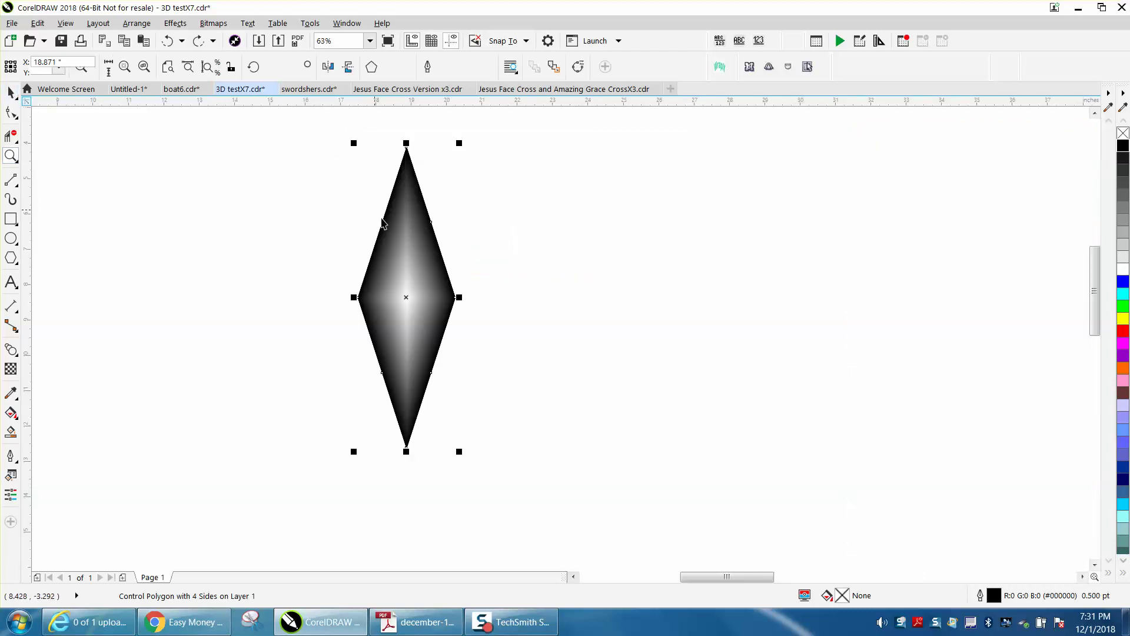
{"action": "left_click", "coordinate": [231, 67]}
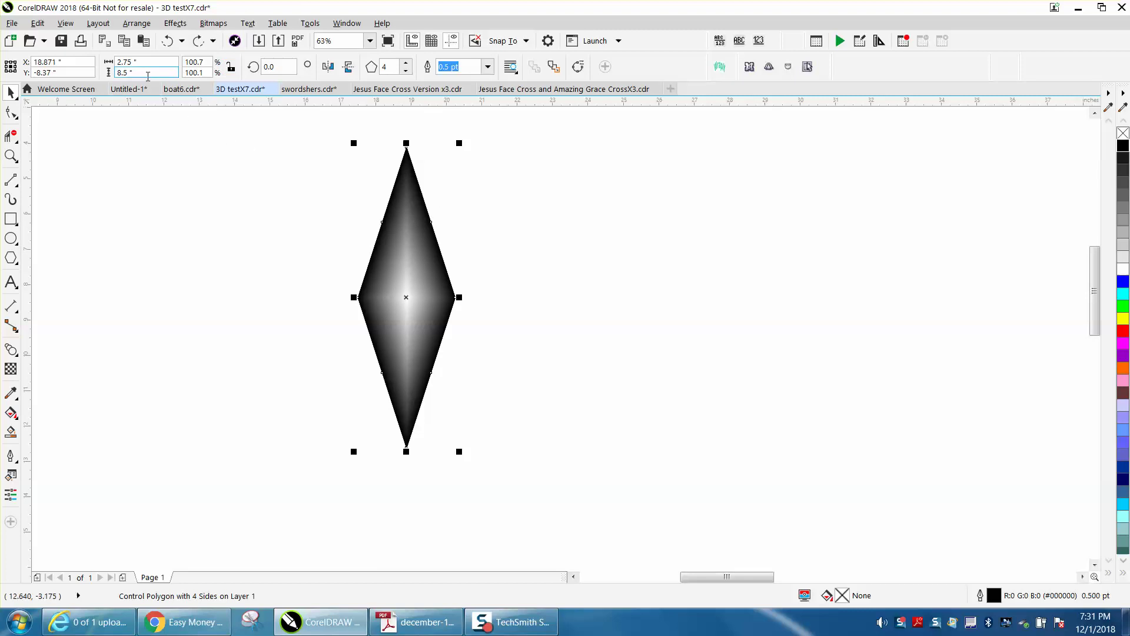
Step: Duplicate the diamond with Ctrl+D, placing a copy offset to the right
{"action": "left_click", "coordinate": [251, 191]}
{"action": "left_click", "coordinate": [452, 73]}
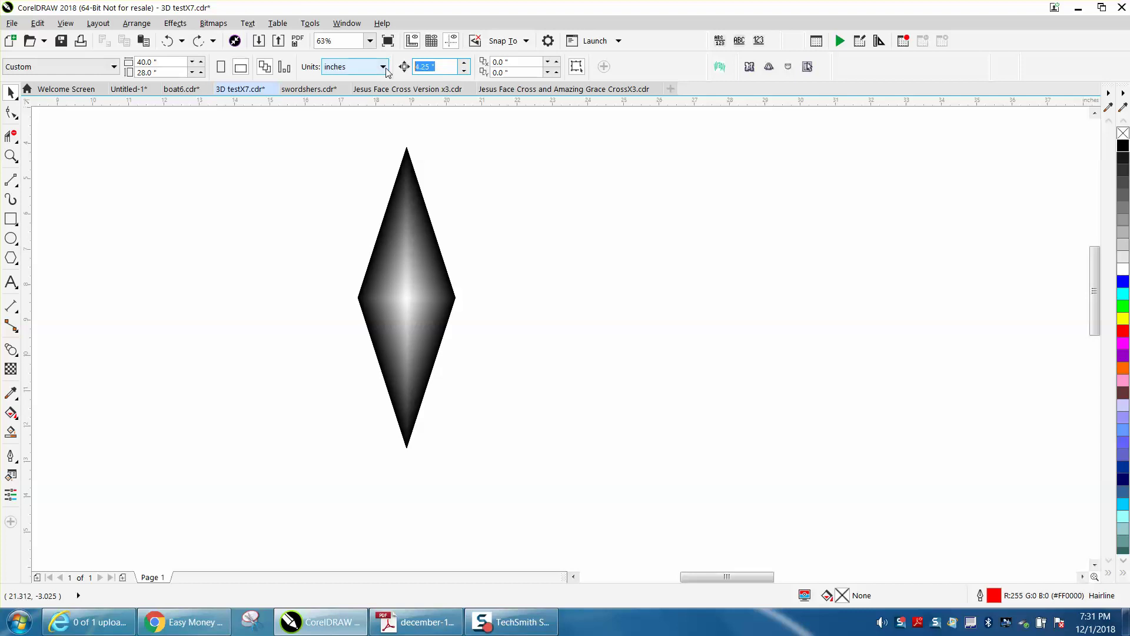
{"action": "type", "text": "1.375"}
{"action": "left_click", "coordinate": [413, 200]}
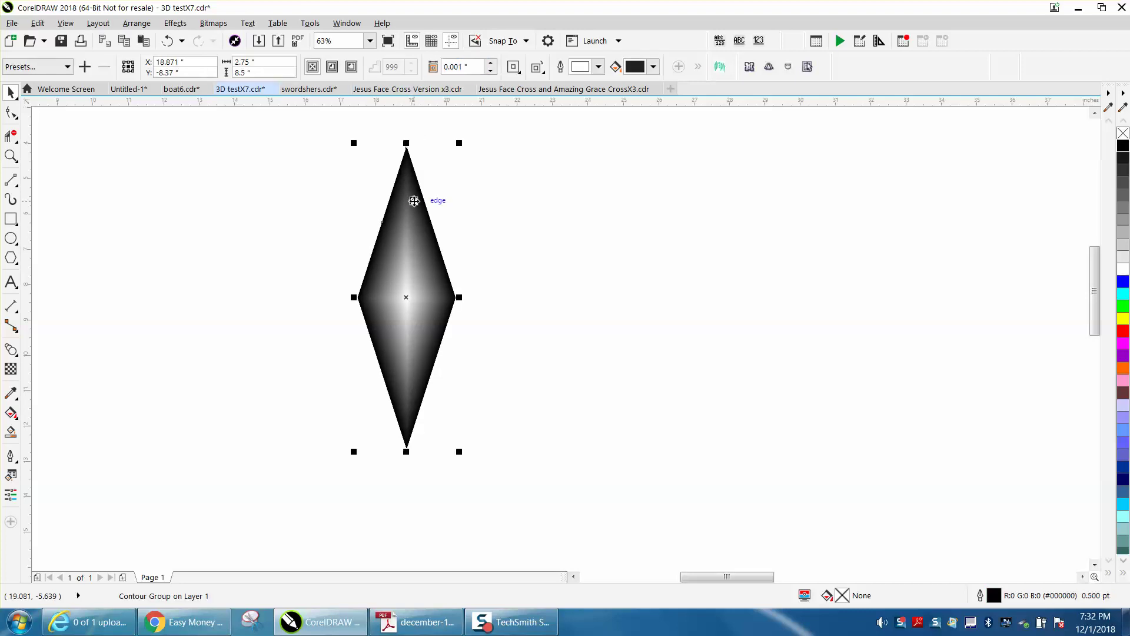
{"action": "key", "text": "ctrl+d"}
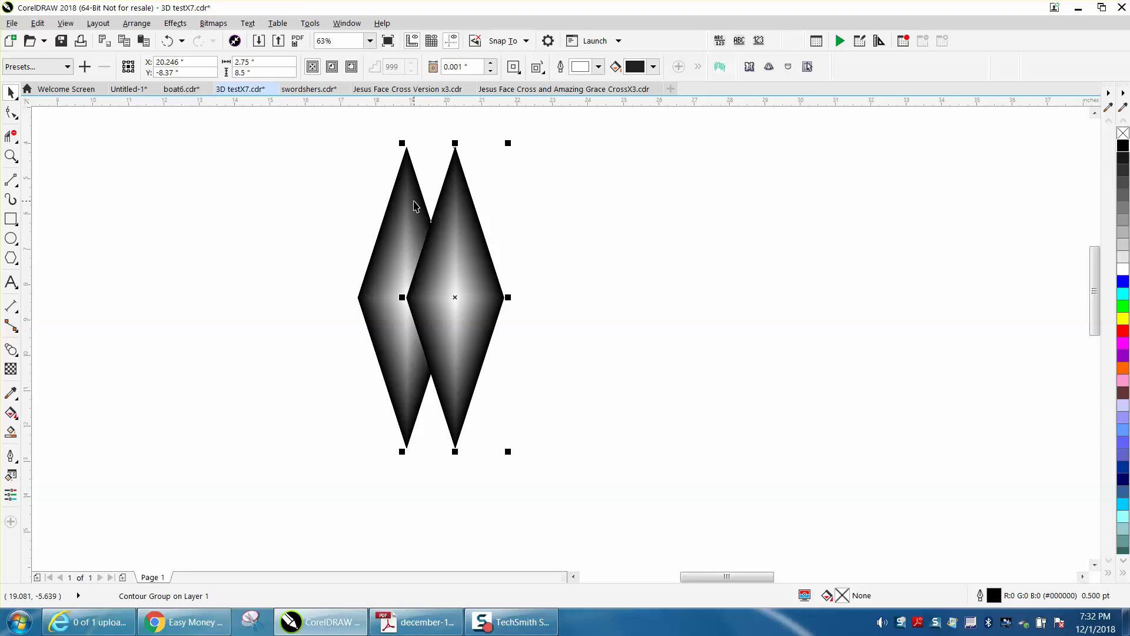
Step: Set the nudge distance to 4.25 inches and move the copy down by that amount
{"action": "left_click", "coordinate": [558, 202]}
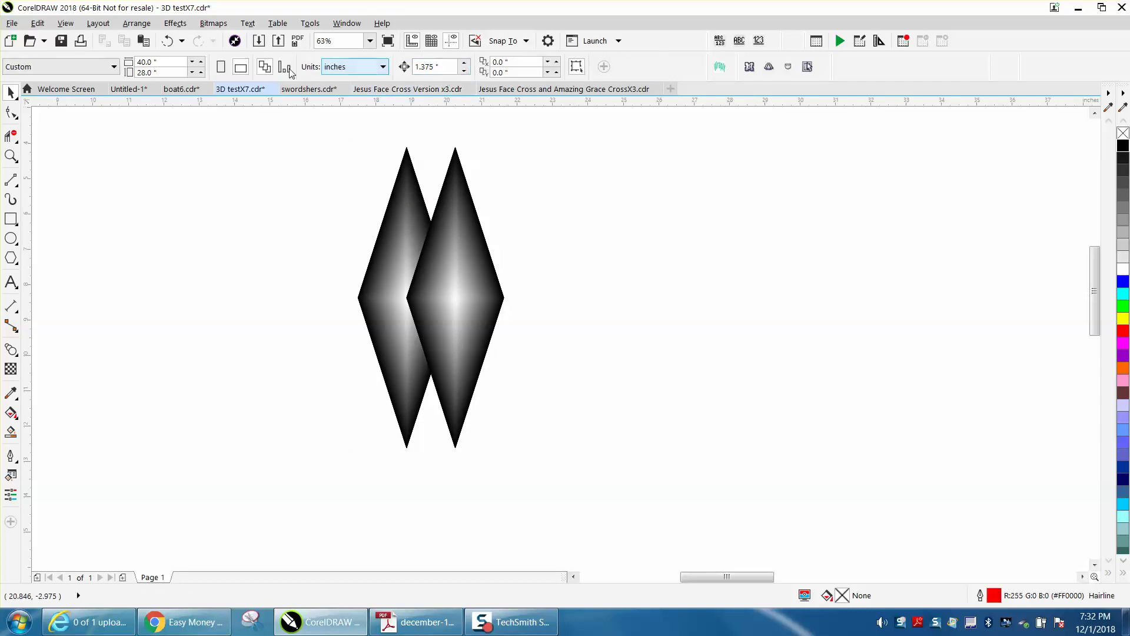
{"action": "left_click", "coordinate": [436, 67]}
{"action": "type", "text": "4."}
{"action": "key", "text": "Return"}
{"action": "left_click", "coordinate": [479, 236]}
{"action": "key", "text": "Down"}
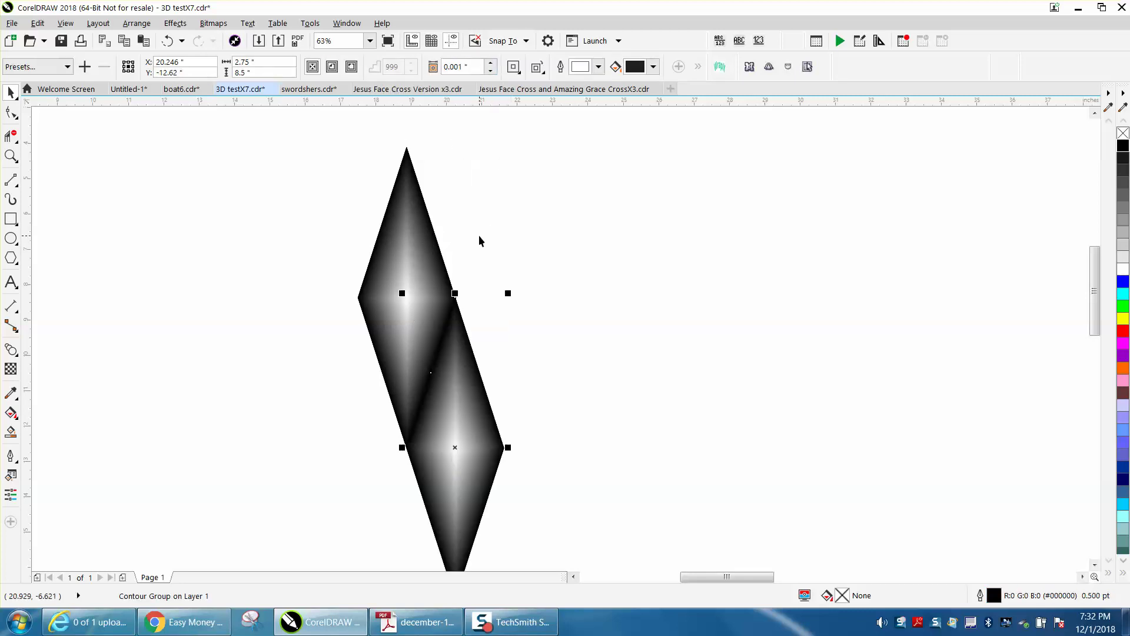
Step: Group the two diamonds with Ctrl+G and drop a copy of the pair further down
{"action": "scroll", "coordinate": [504, 301], "scroll_direction": "down", "scroll_amount": 2}
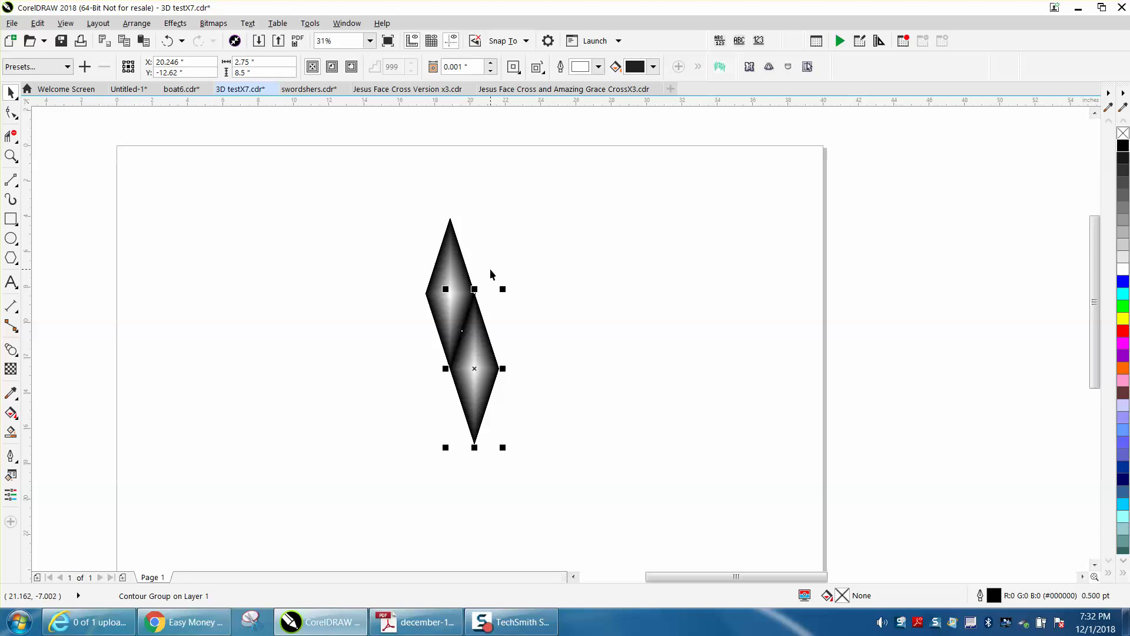
{"action": "left_click_drag", "start_coordinate": [407, 203], "coordinate": [564, 455]}
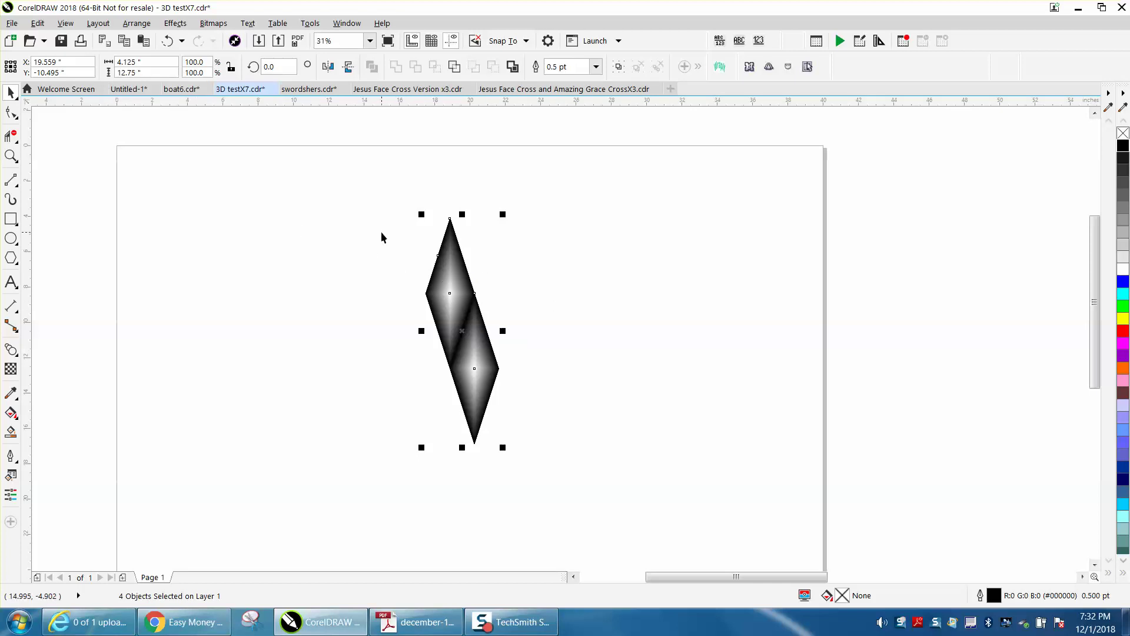
{"action": "key", "text": "ctrl+g"}
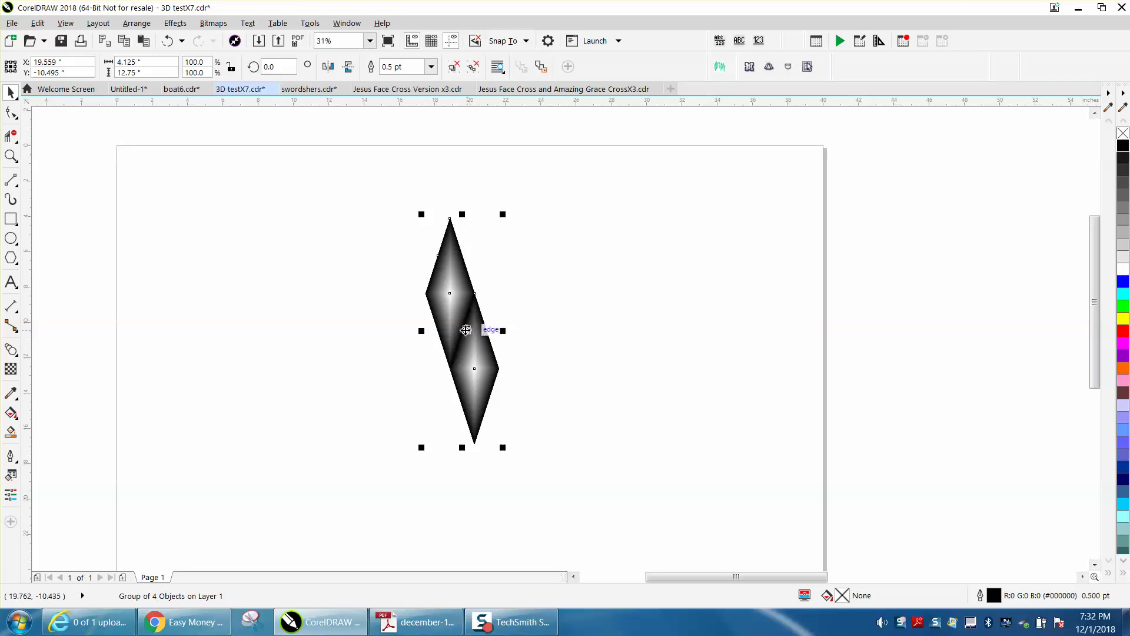
{"action": "left_click_drag", "start_coordinate": [467, 328], "coordinate": [465, 466]}
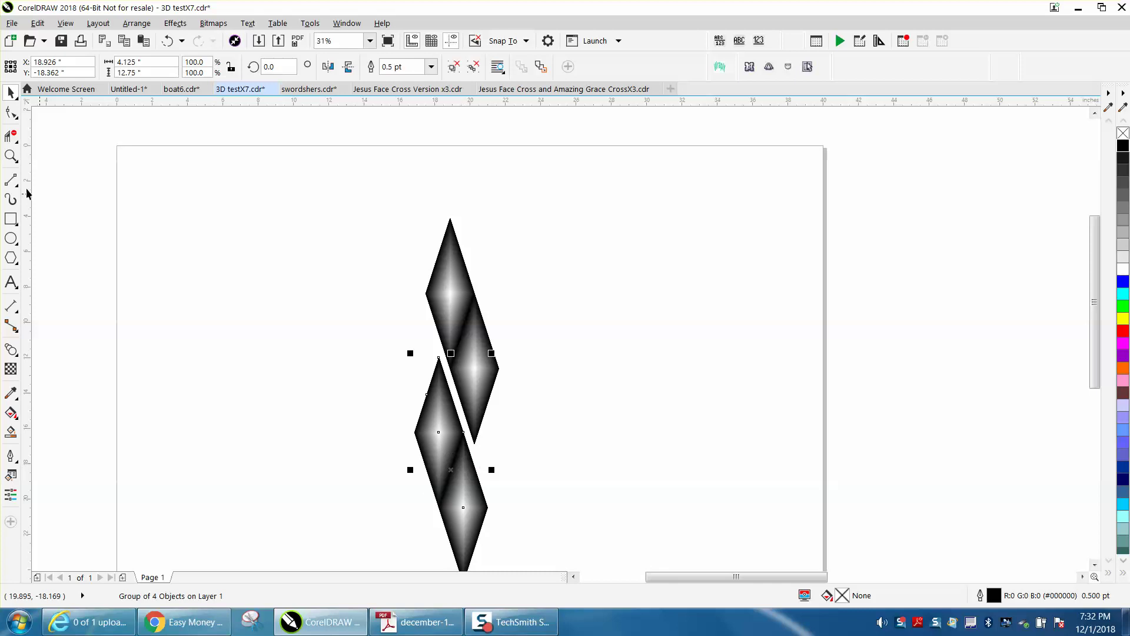
{"action": "left_click", "coordinate": [16, 165]}
{"action": "left_click", "coordinate": [10, 156]}
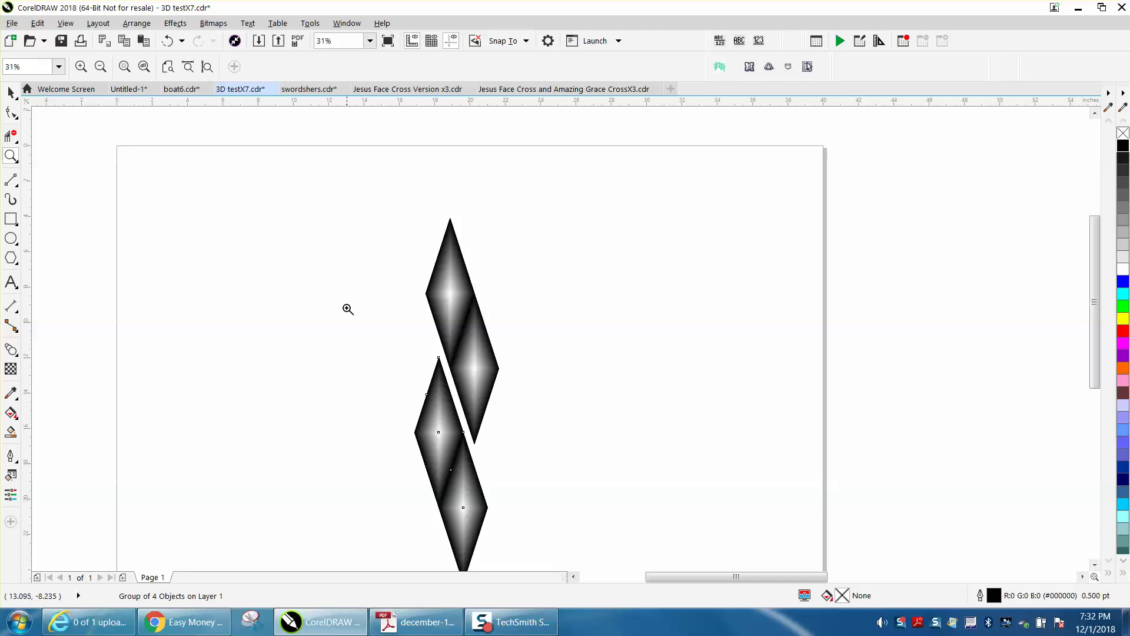
Step: Zoom in on the diamonds and set the nudge distance to 0.1 inch
{"action": "left_click_drag", "start_coordinate": [347, 313], "coordinate": [610, 485]}
{"action": "left_click", "coordinate": [10, 93]}
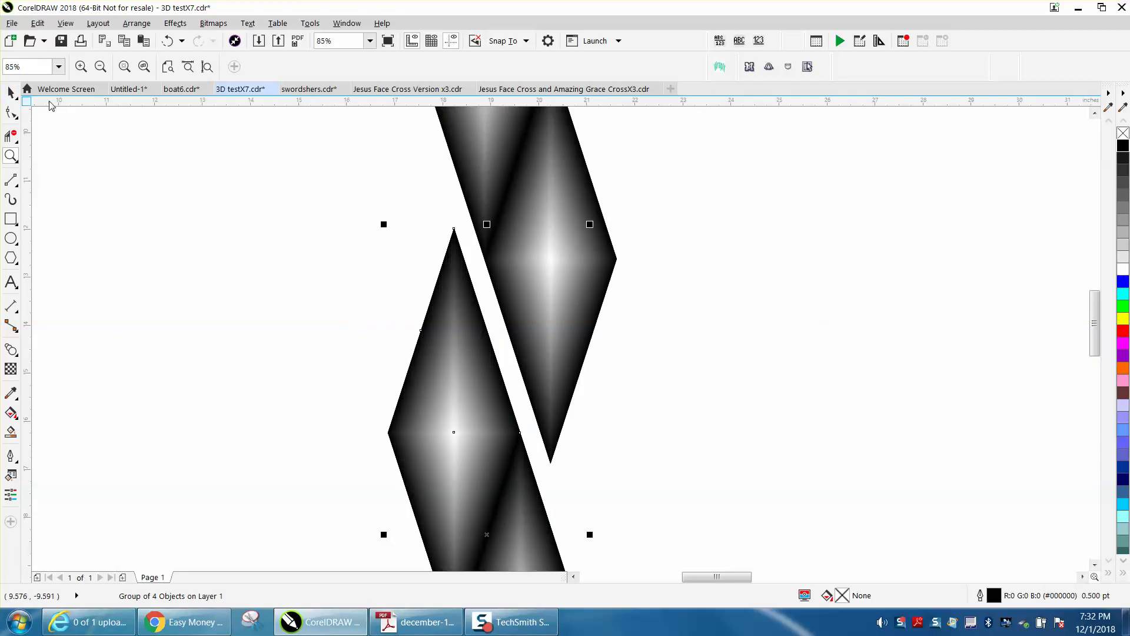
{"action": "left_click", "coordinate": [359, 132]}
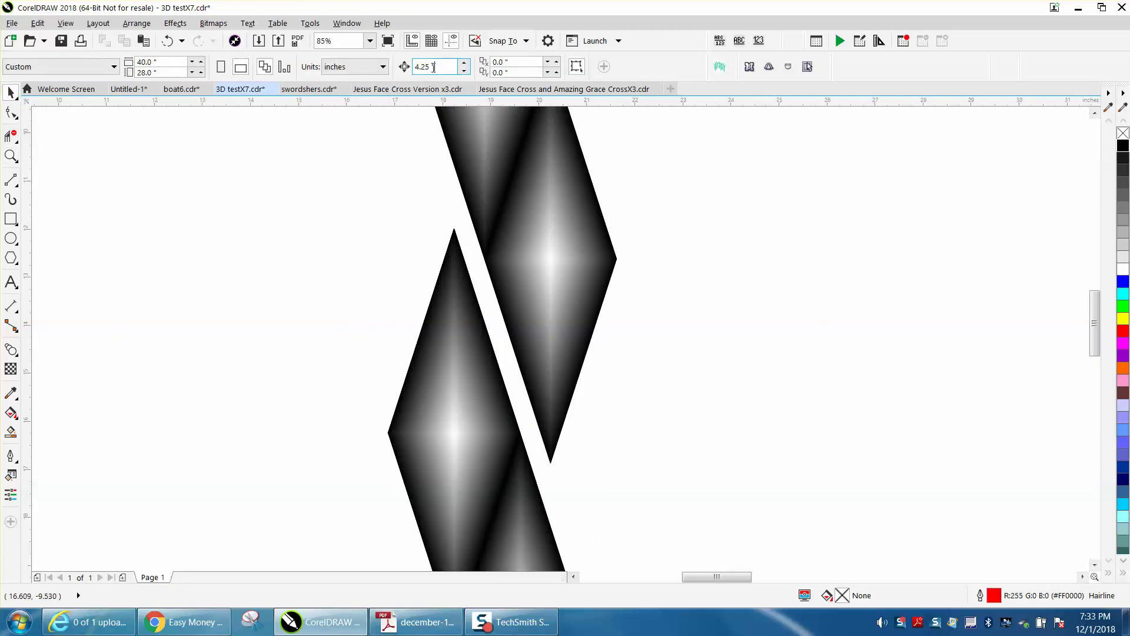
{"action": "type", "text": ".1"}
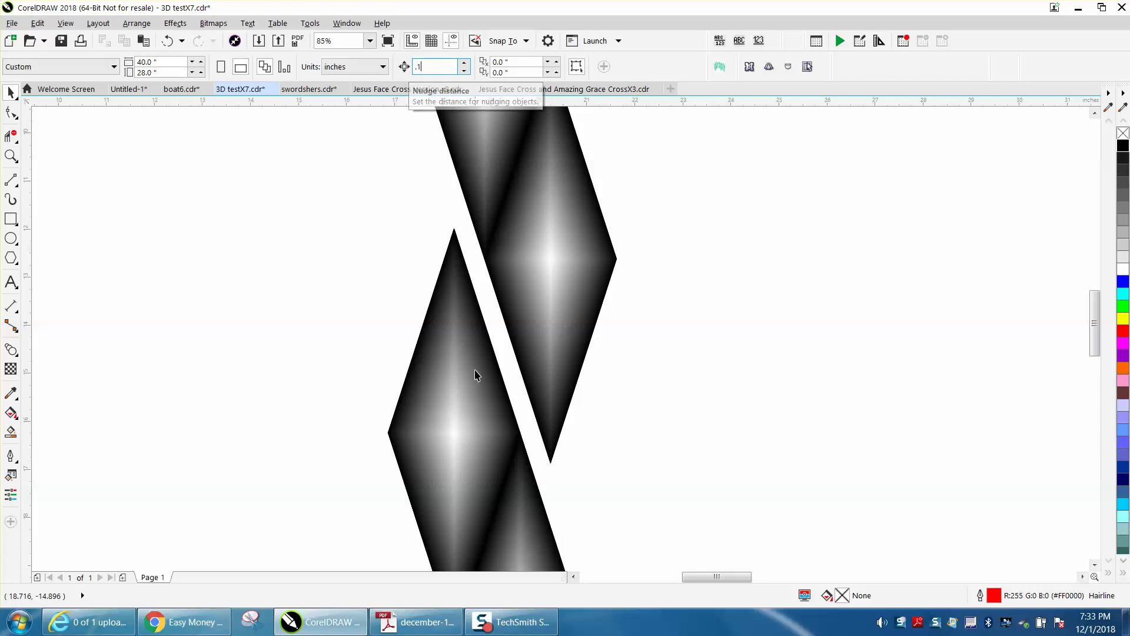
Step: Nudge the lower diamond pair right, down and up until its edges meet the upper pair
{"action": "left_click", "coordinate": [482, 361]}
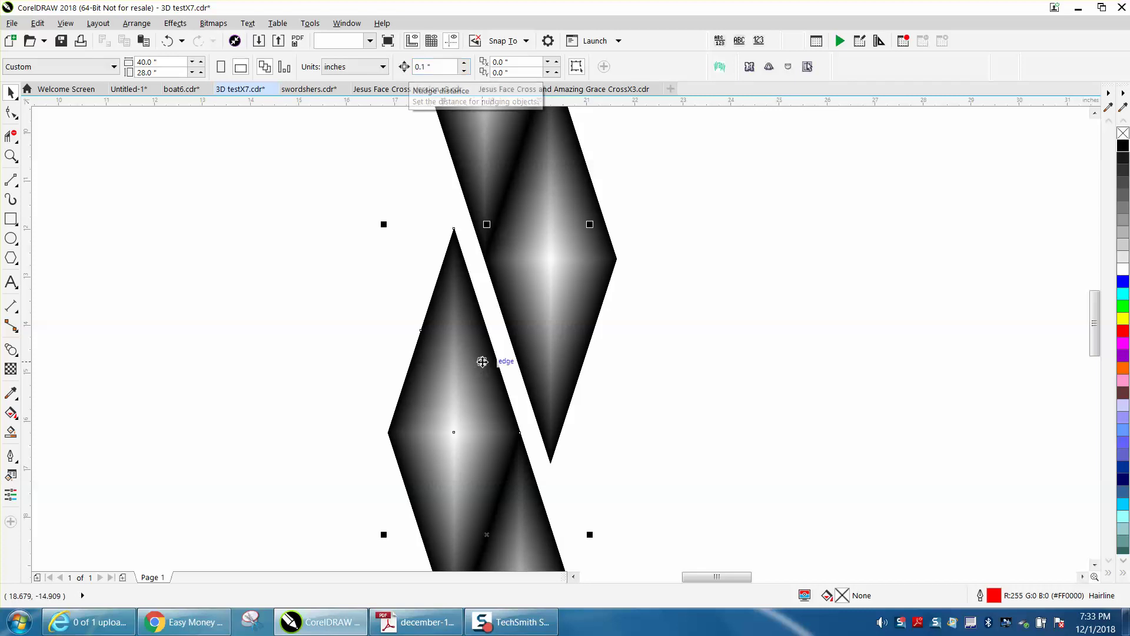
{"action": "key", "text": "Right"}
{"action": "key", "text": "Right"}
{"action": "key", "text": "Right"}
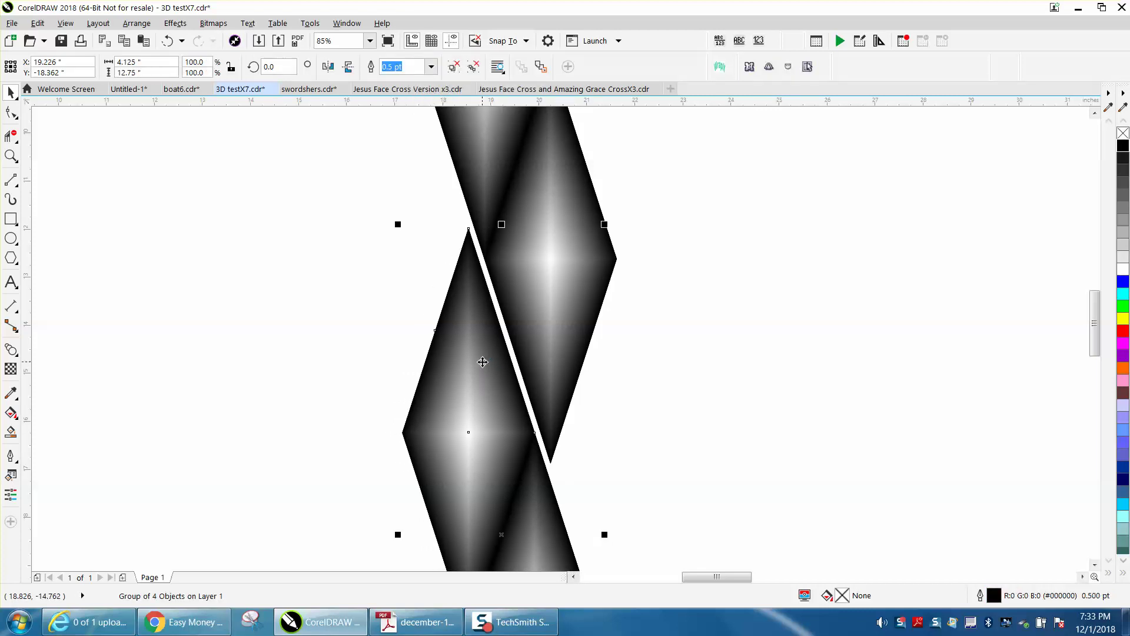
{"action": "key", "text": "Right"}
{"action": "key", "text": "Right"}
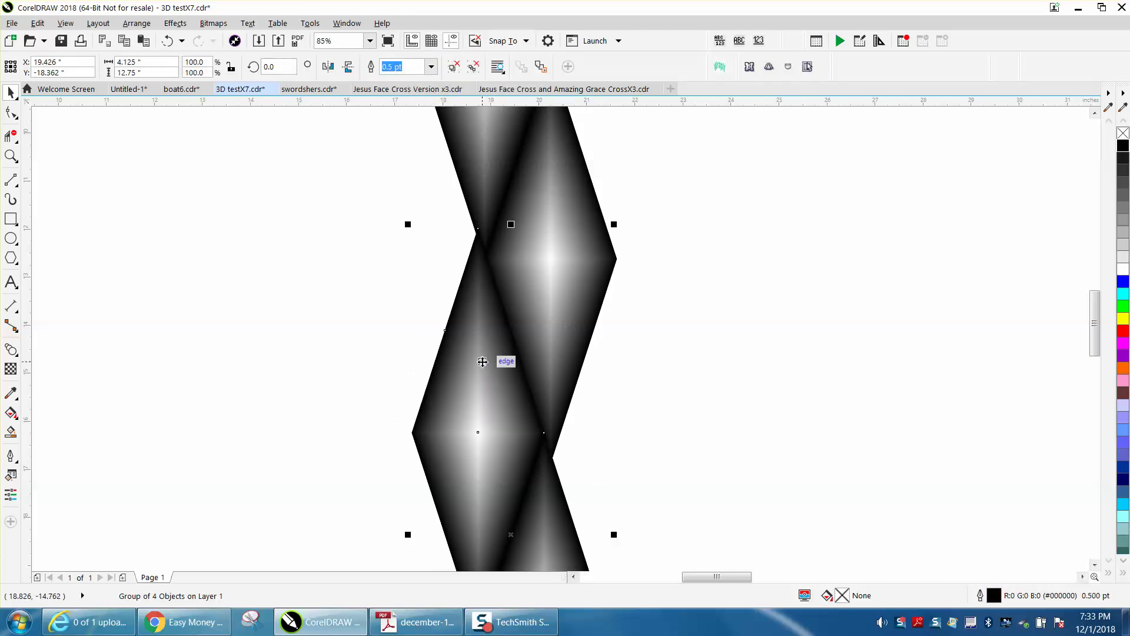
{"action": "key", "text": "Down"}
{"action": "key", "text": "Down"}
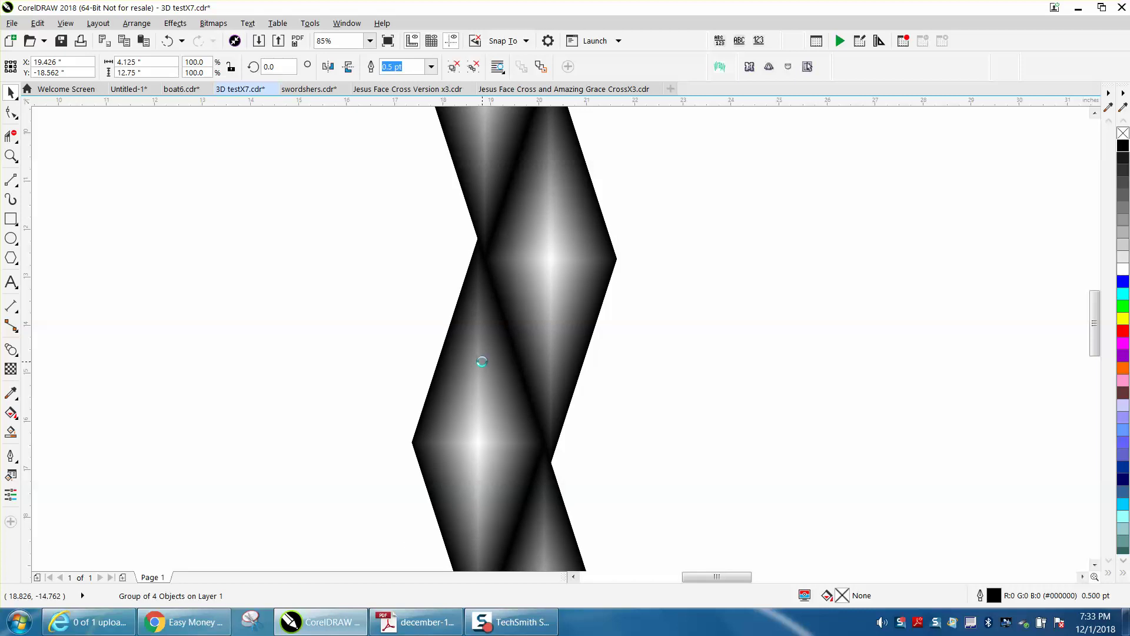
{"action": "key", "text": "Right"}
{"action": "key", "text": "Down"}
{"action": "key", "text": "Down"}
{"action": "key", "text": "Down"}
{"action": "key", "text": "Down"}
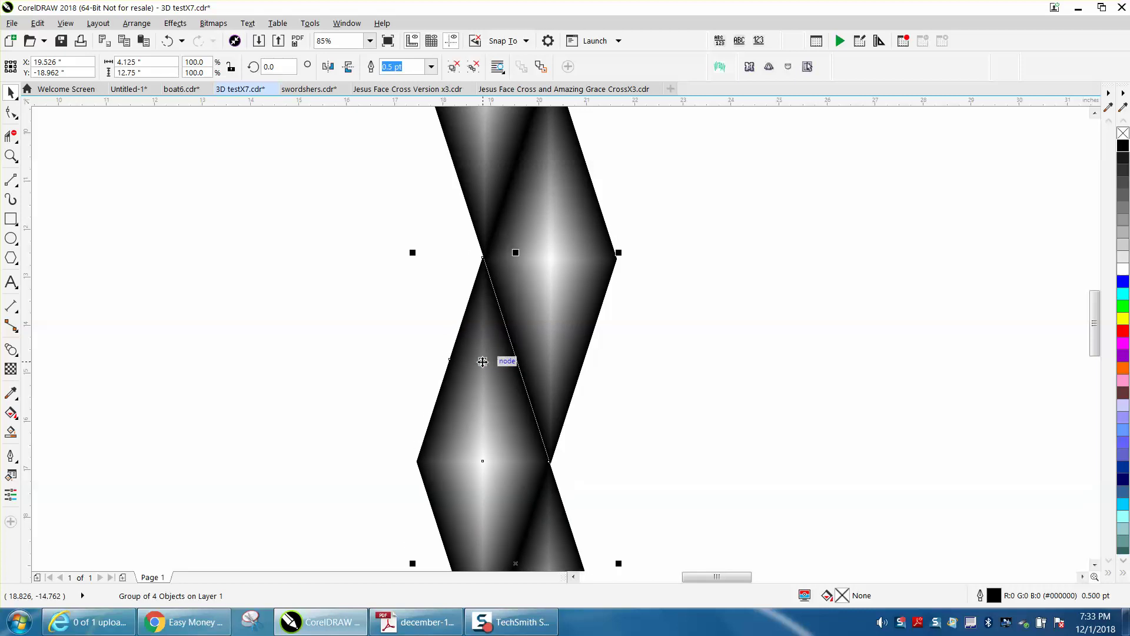
{"action": "key", "text": "Up"}
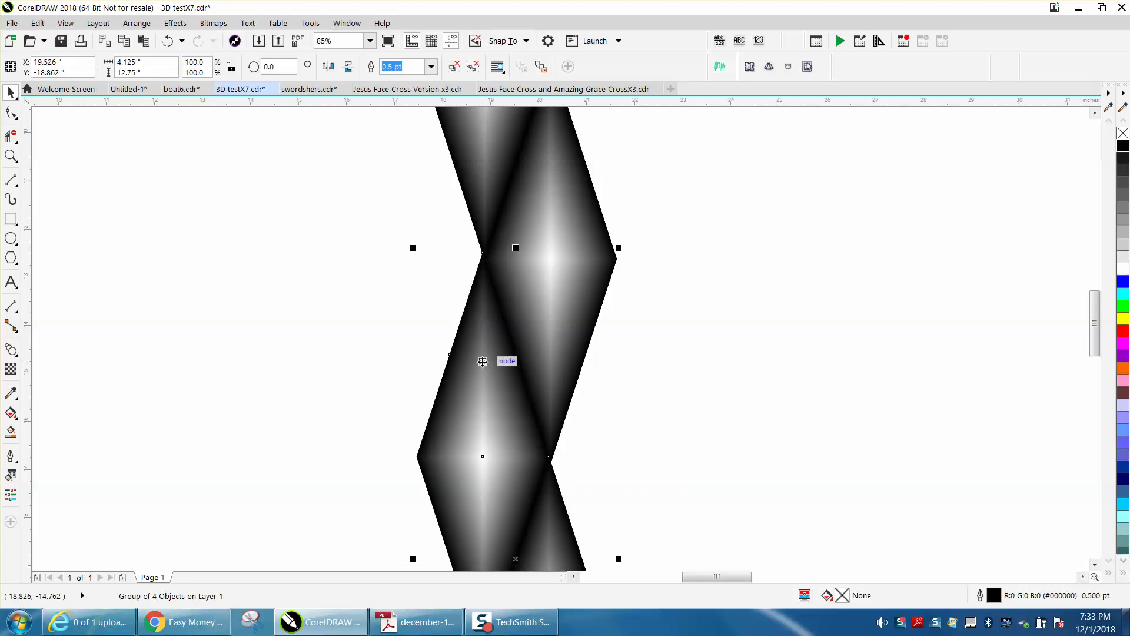
{"action": "scroll", "coordinate": [718, 356], "scroll_direction": "down", "scroll_amount": 2}
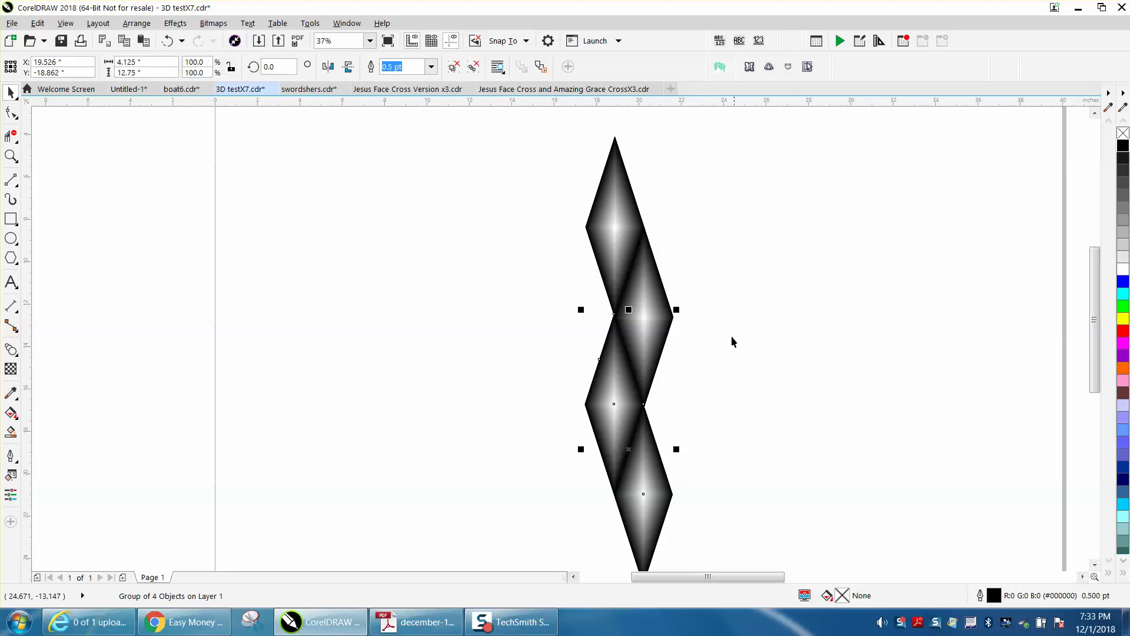
Step: Marquee-select both diamond pairs and group them into one 4.158 by 21.117 inch column
{"action": "scroll", "coordinate": [715, 337], "scroll_direction": "down", "scroll_amount": 1}
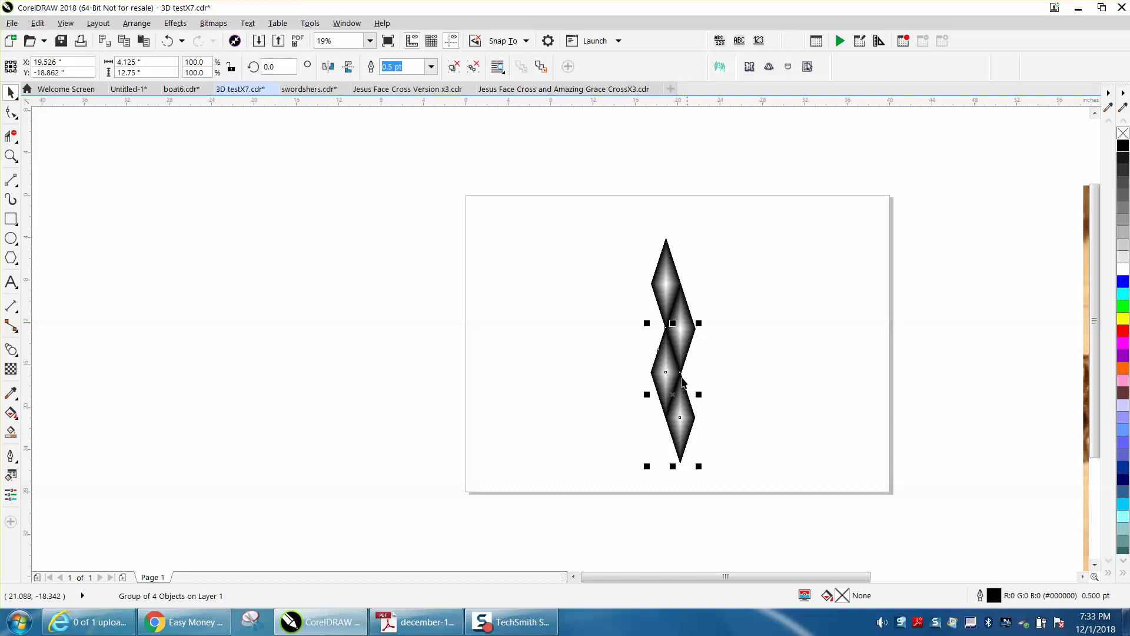
{"action": "scroll", "coordinate": [688, 394], "scroll_direction": "down", "scroll_amount": 1}
{"action": "left_click_drag", "start_coordinate": [626, 287], "coordinate": [712, 421]}
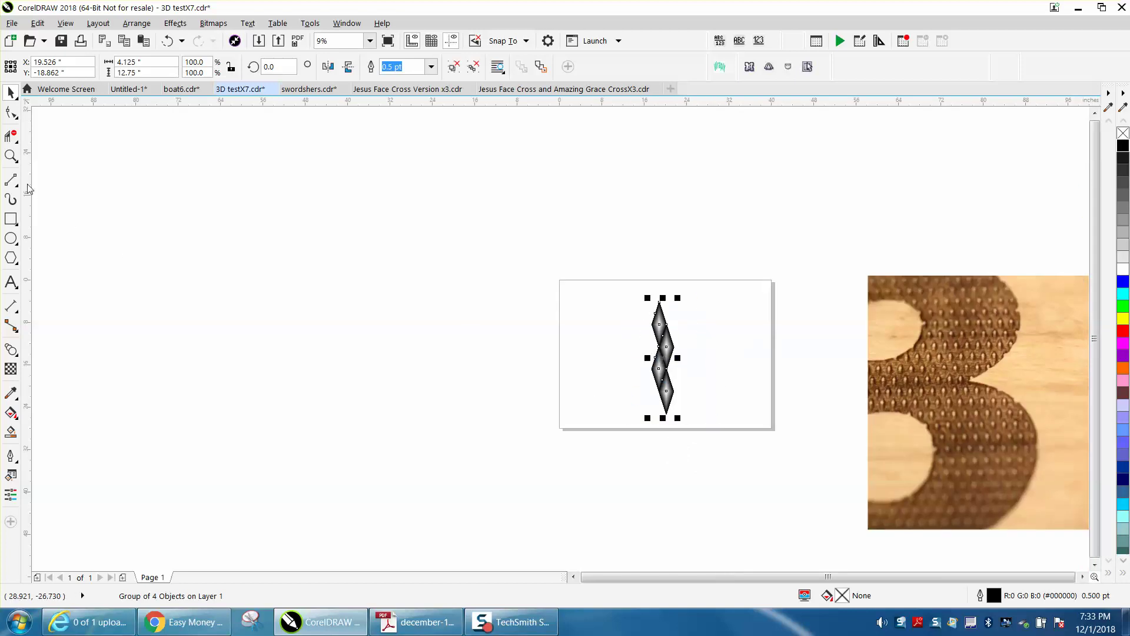
{"action": "left_click", "coordinate": [11, 155]}
{"action": "left_click_drag", "start_coordinate": [626, 307], "coordinate": [762, 440]}
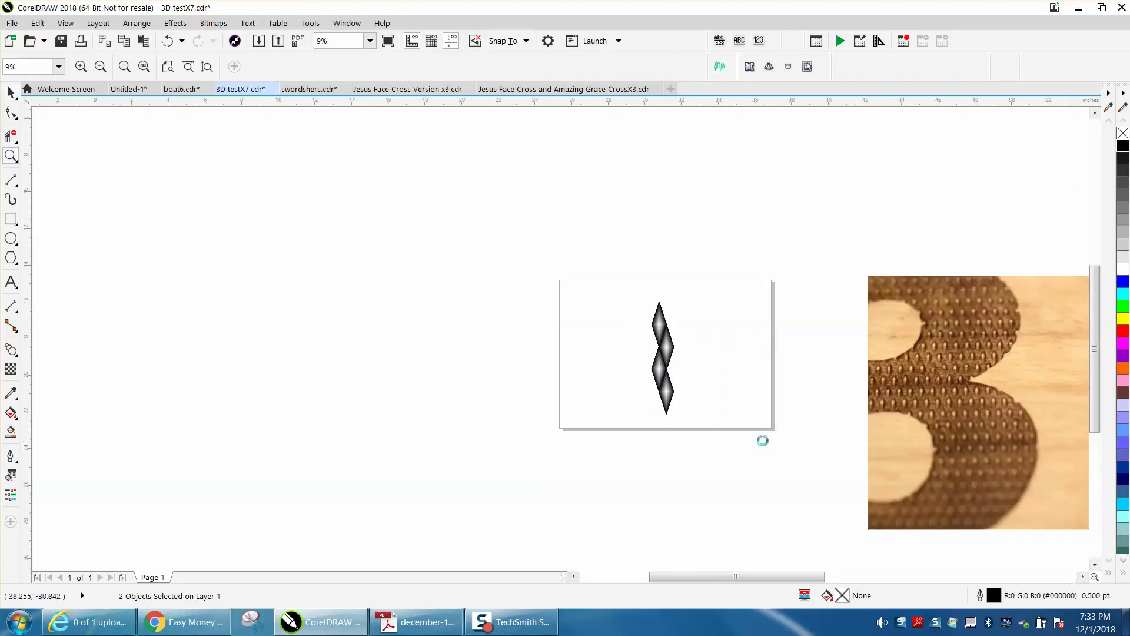
{"action": "scroll", "coordinate": [126, 136], "scroll_direction": "down", "scroll_amount": 1}
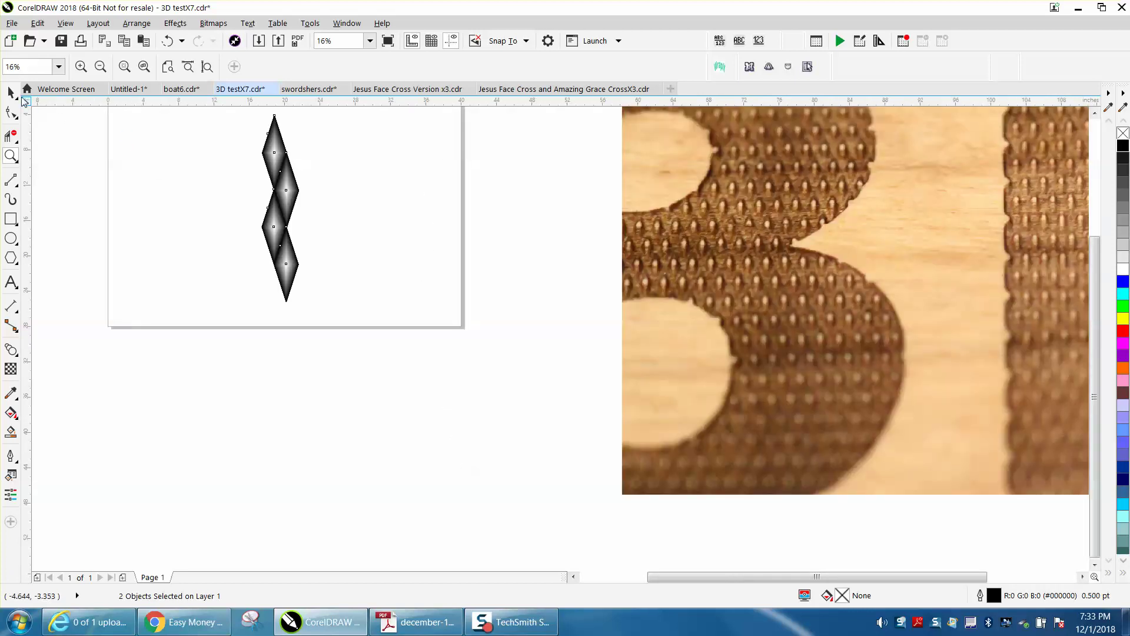
{"action": "left_click", "coordinate": [9, 90]}
{"action": "left_click", "coordinate": [47, 91]}
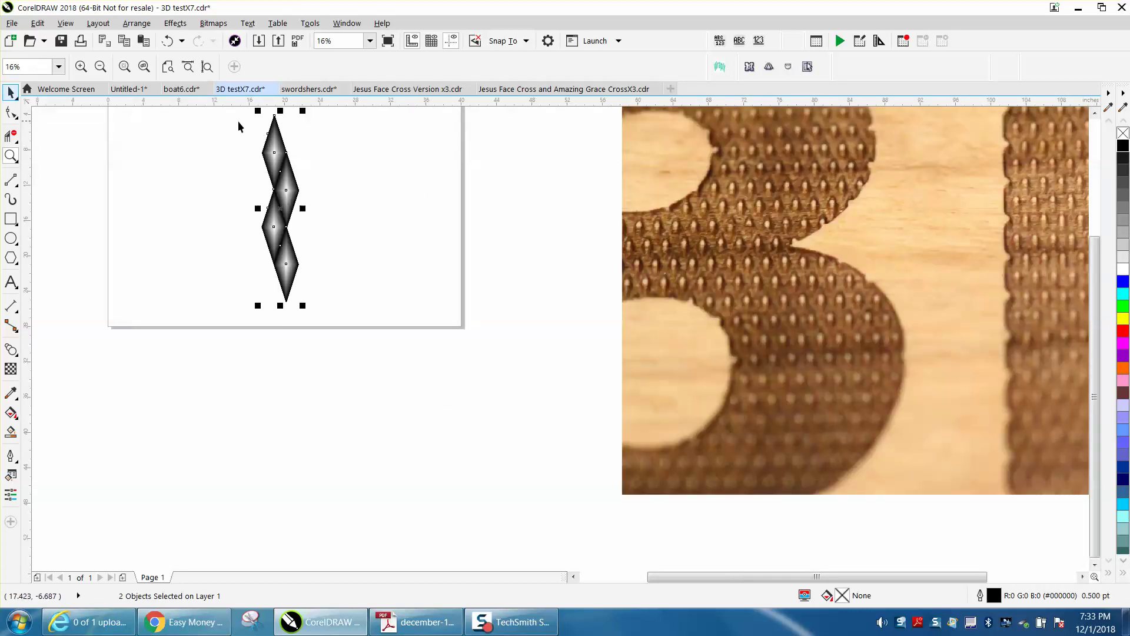
{"action": "left_click_drag", "start_coordinate": [235, 111], "coordinate": [306, 242]}
{"action": "left_click_drag", "start_coordinate": [391, 323], "coordinate": [391, 324]}
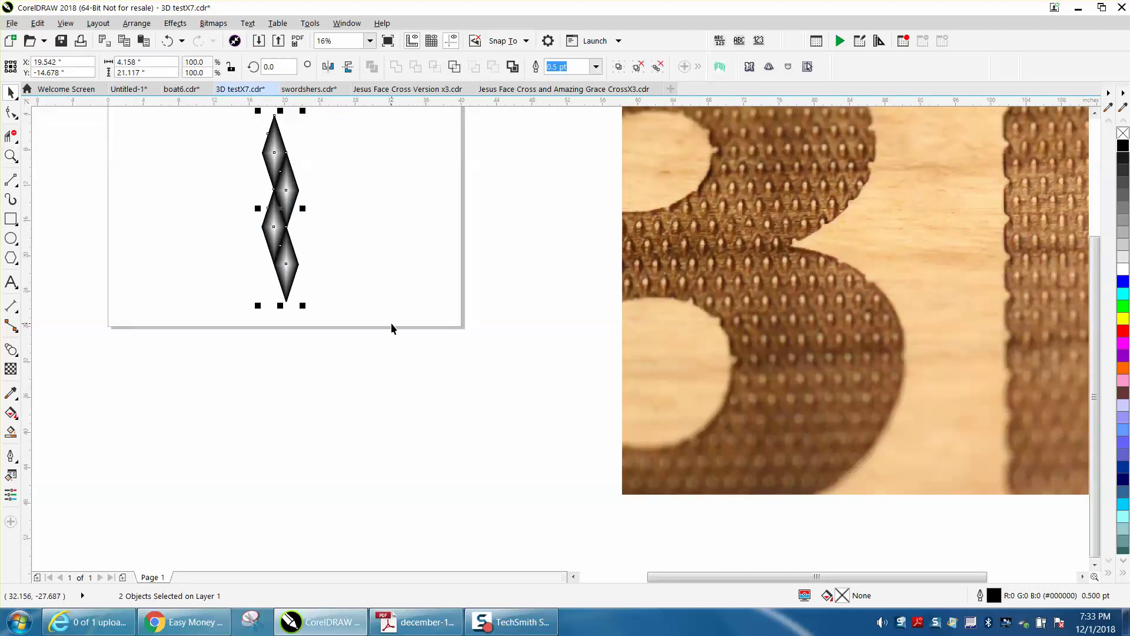
{"action": "key", "text": "ctrl+g"}
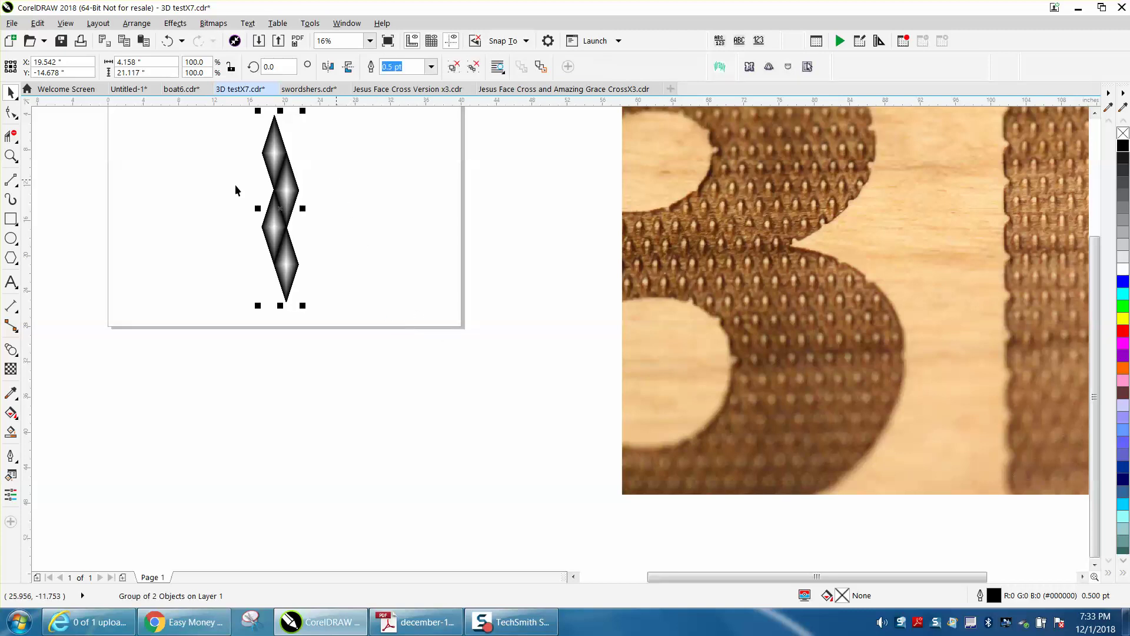
Step: Drag a copy of the diamond column right, then slide it left to interlock with the original
{"action": "left_click", "coordinate": [16, 161]}
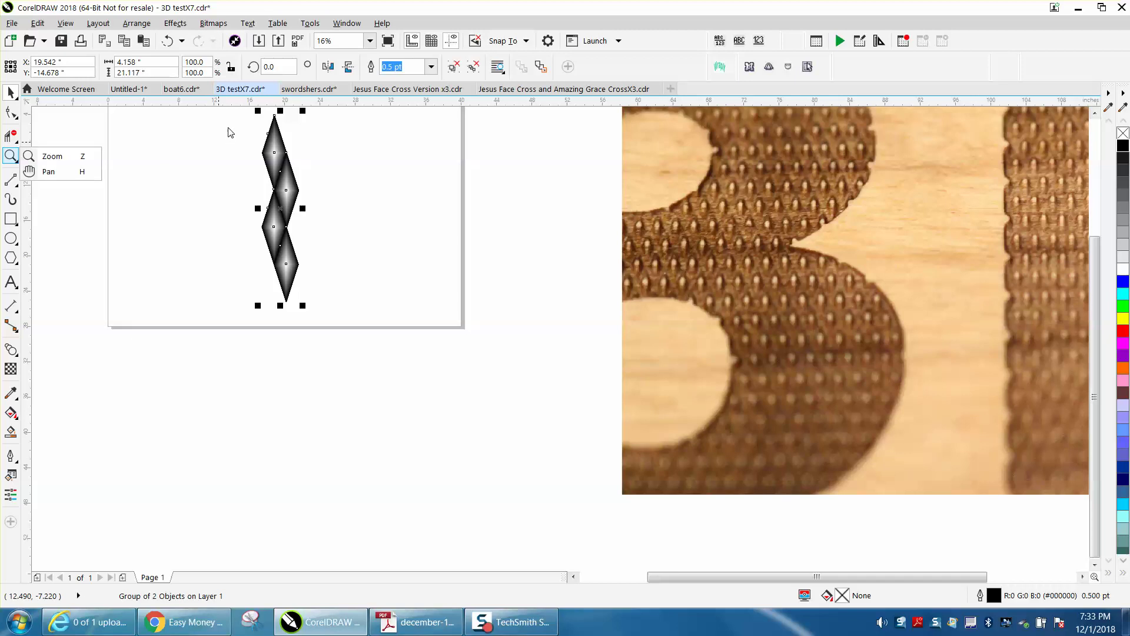
{"action": "left_click", "coordinate": [56, 156]}
{"action": "left_click", "coordinate": [127, 188]}
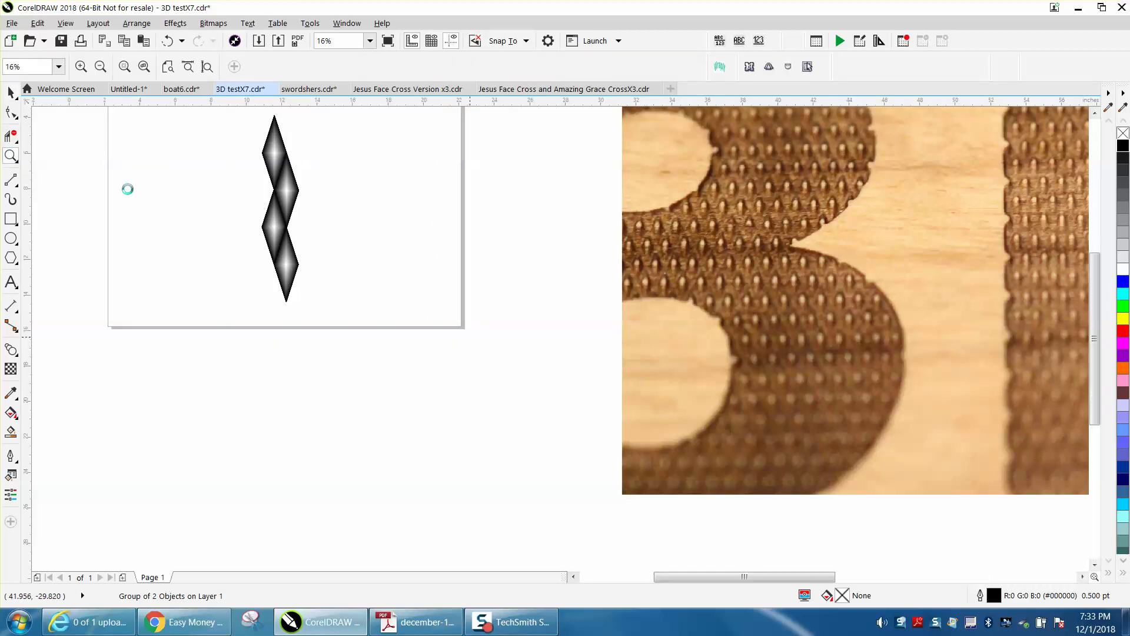
{"action": "key", "text": "space"}
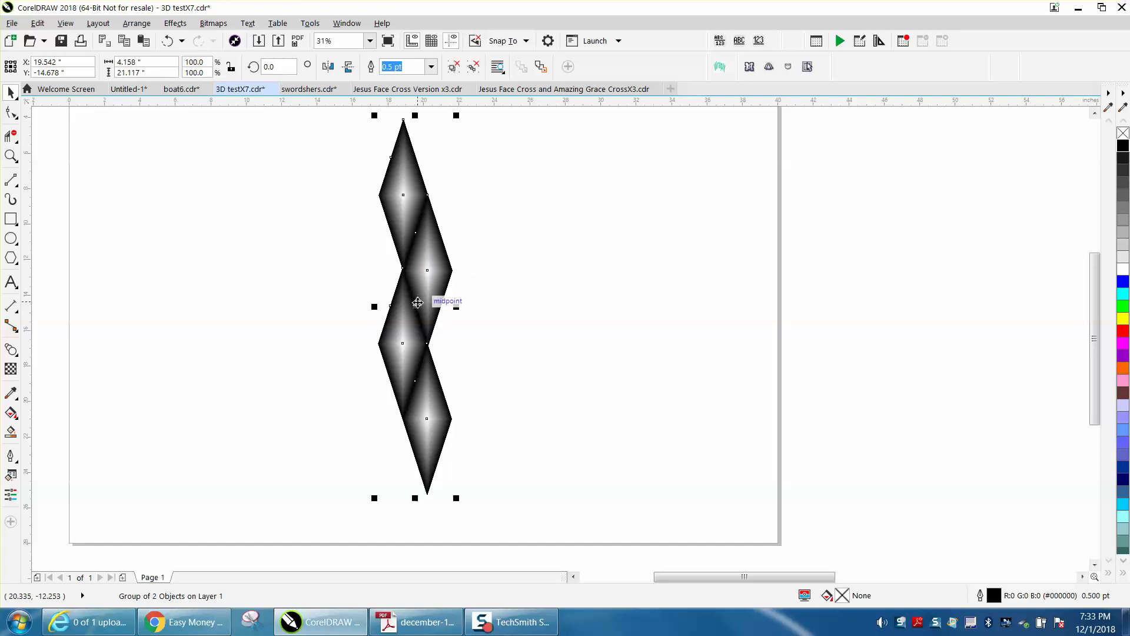
{"action": "left_click_drag", "start_coordinate": [425, 303], "coordinate": [547, 332]}
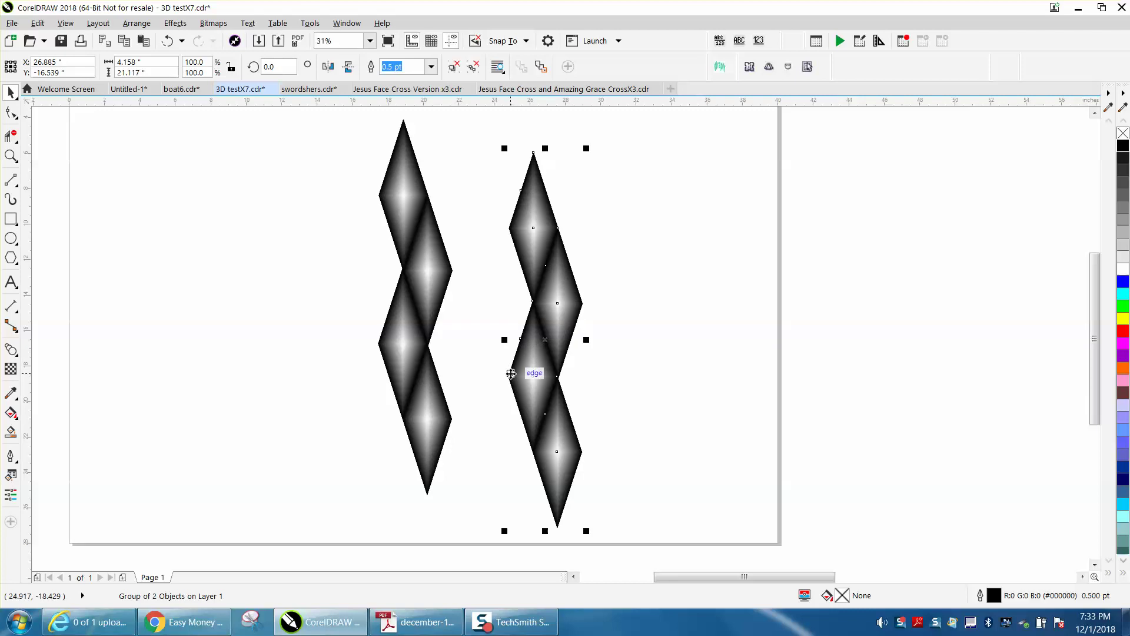
{"action": "left_click_drag", "start_coordinate": [508, 375], "coordinate": [430, 347]}
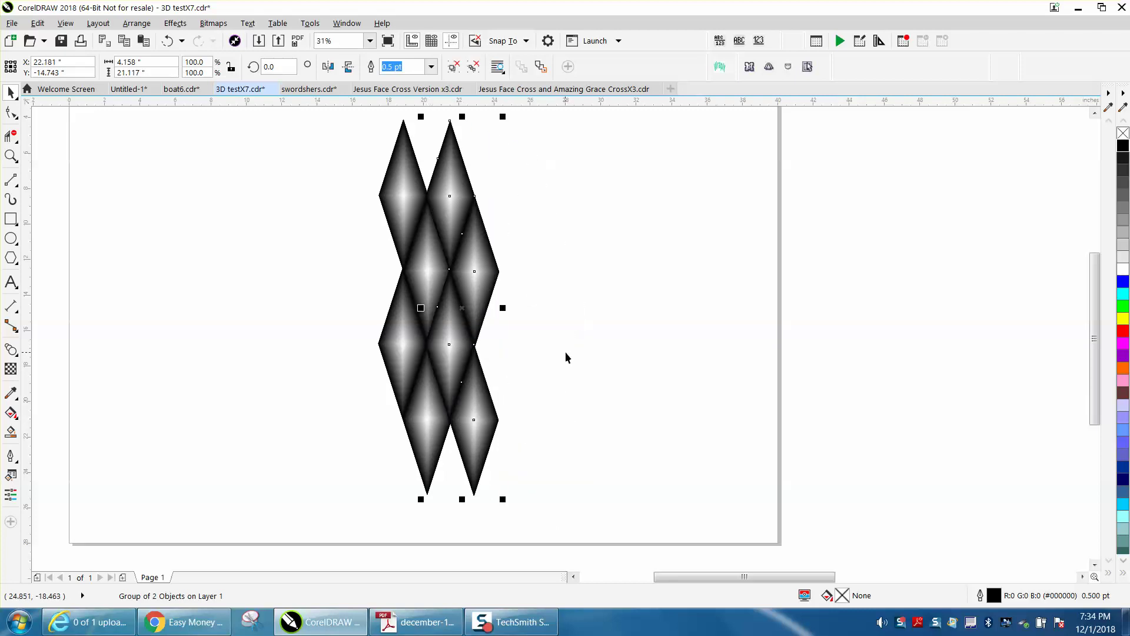
{"action": "left_click", "coordinate": [566, 353]}
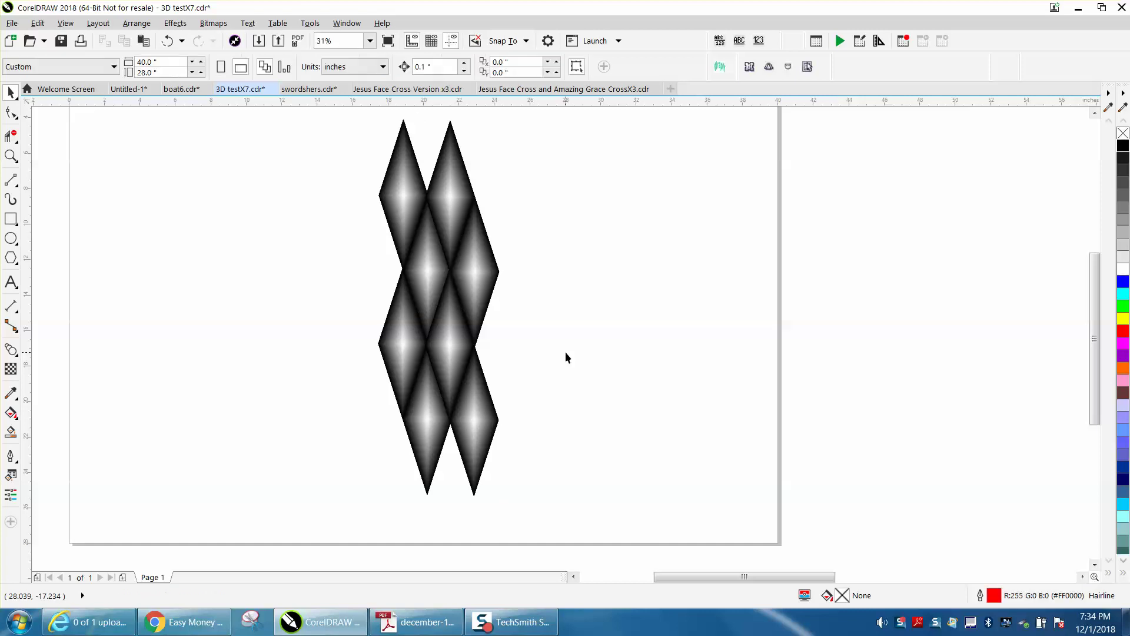
Step: Copy the diamond column to the right and slide it in as the third interlocking column
{"action": "scroll", "coordinate": [528, 318], "scroll_direction": "down", "scroll_amount": 2}
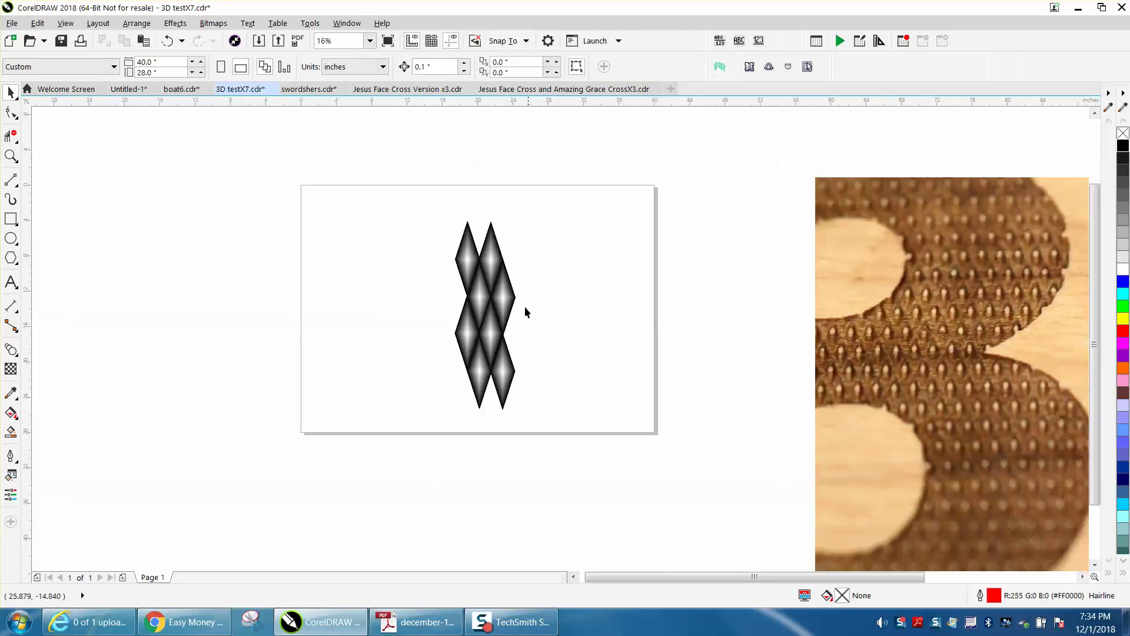
{"action": "left_click", "coordinate": [494, 253]}
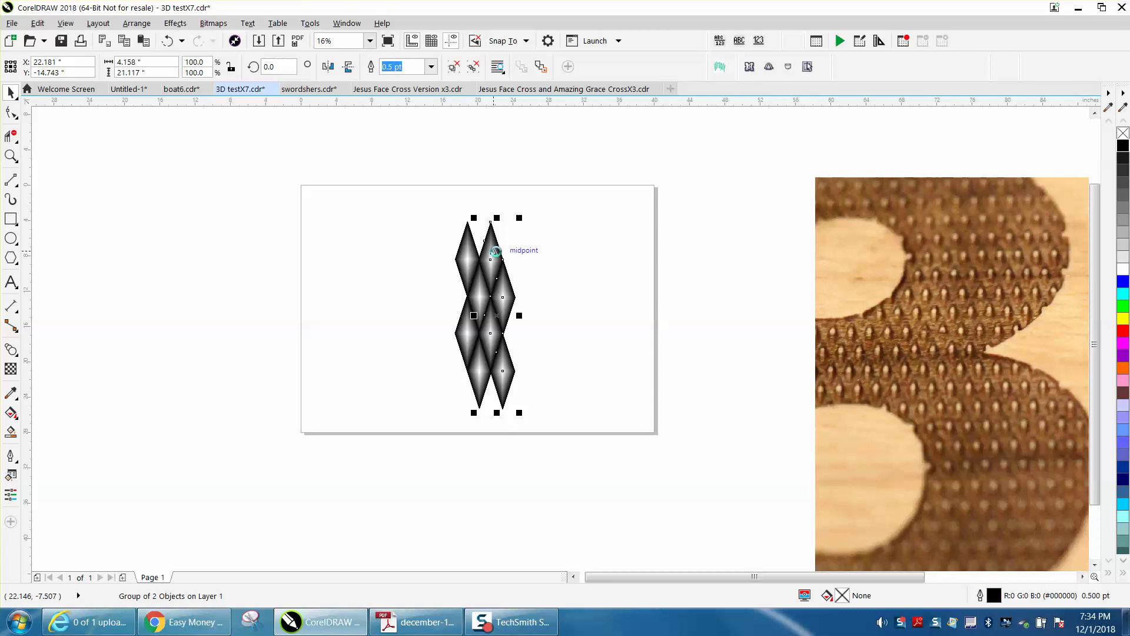
{"action": "left_click", "coordinate": [534, 260]}
{"action": "left_click_drag", "start_coordinate": [497, 315], "coordinate": [568, 315]}
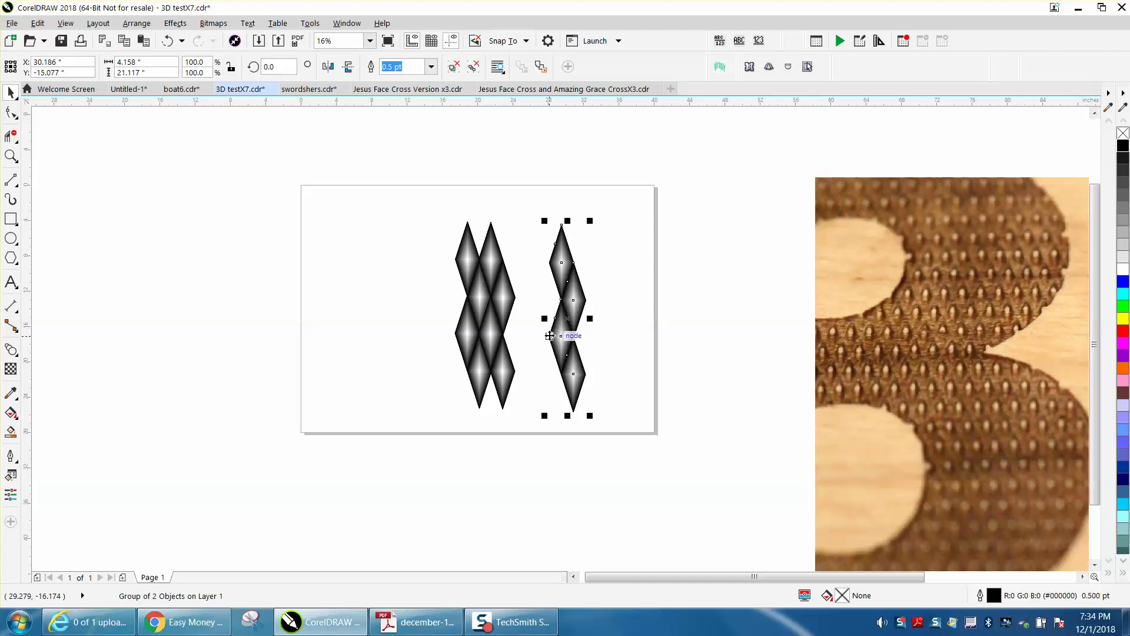
{"action": "left_click_drag", "start_coordinate": [559, 323], "coordinate": [504, 333]}
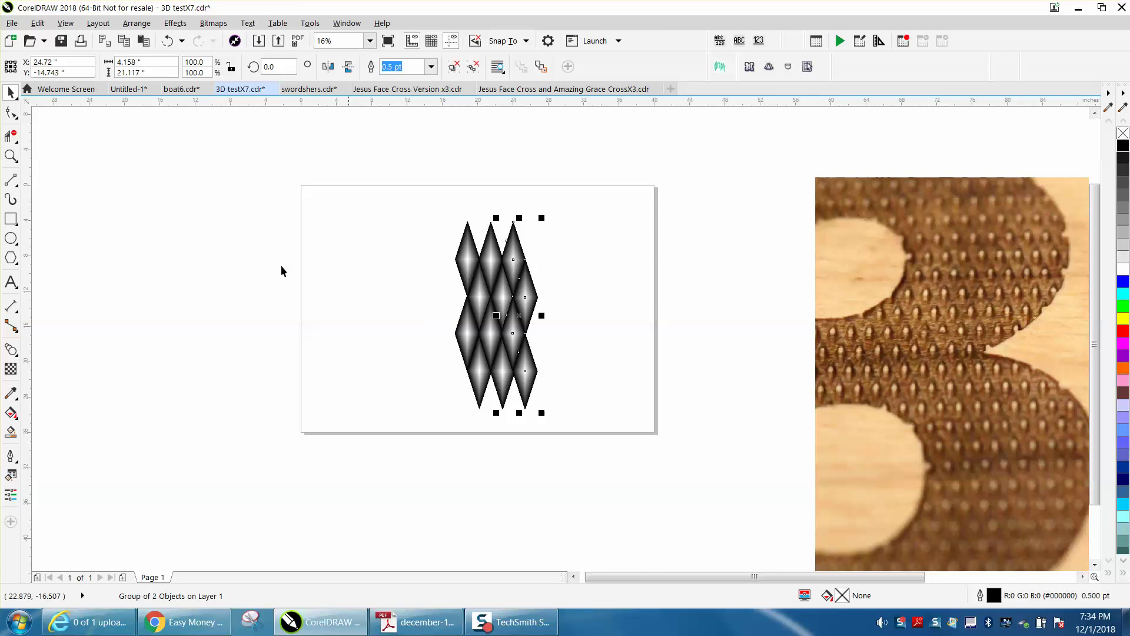
Step: Add another column copy and fit it against the pattern as the fourth column
{"action": "left_click", "coordinate": [11, 155]}
{"action": "left_click_drag", "start_coordinate": [405, 207], "coordinate": [654, 436]}
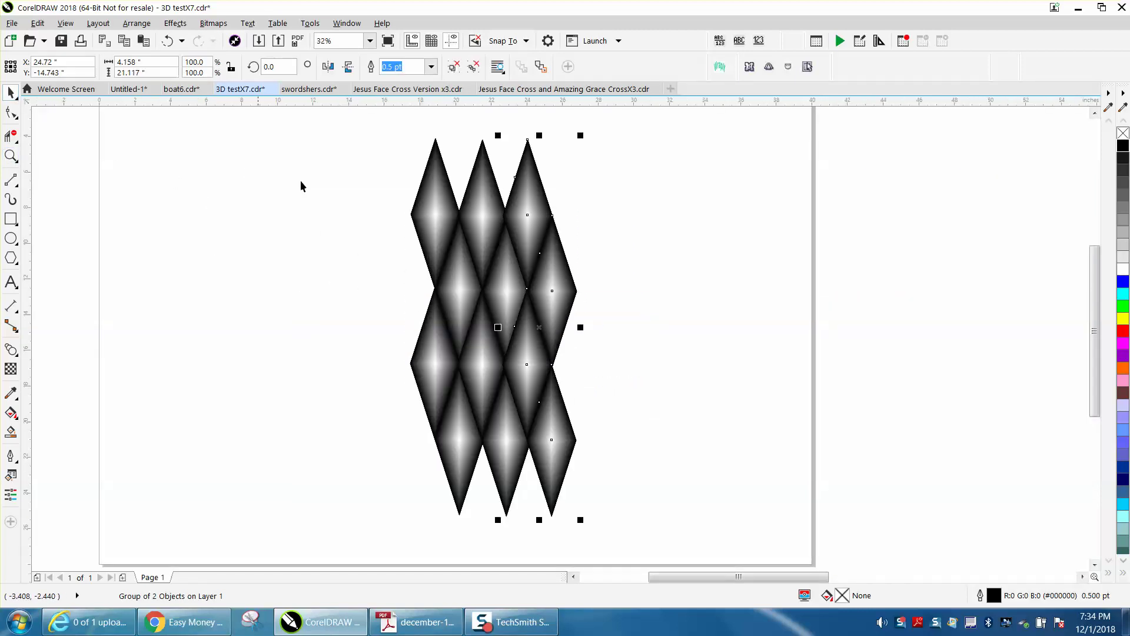
{"action": "left_click", "coordinate": [606, 296]}
{"action": "left_click_drag", "start_coordinate": [554, 315], "coordinate": [647, 328]}
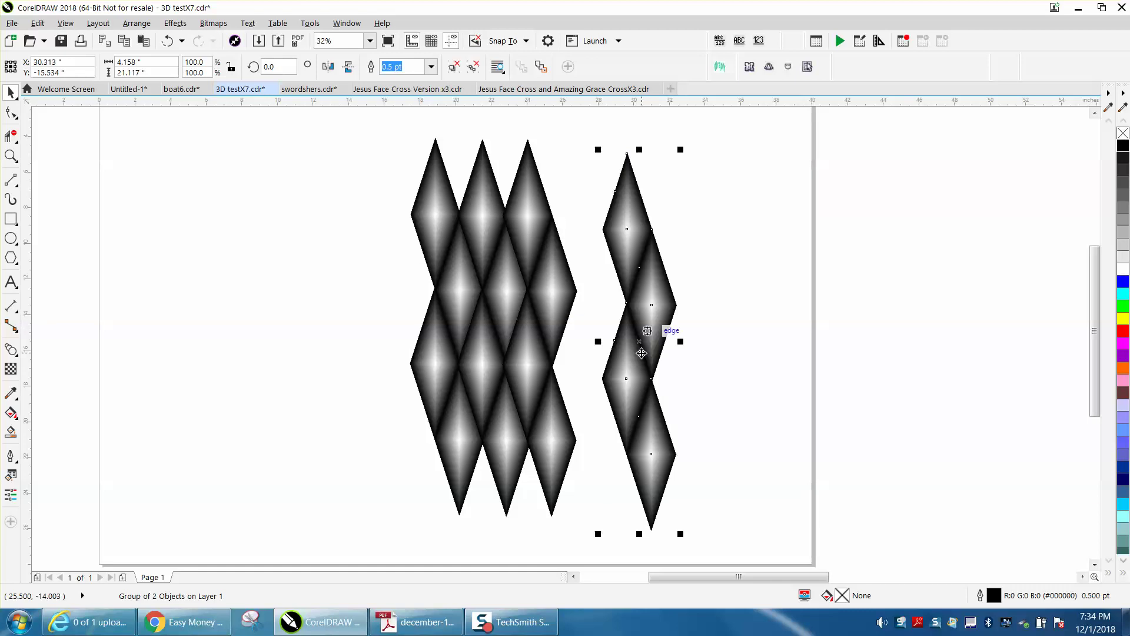
{"action": "left_click_drag", "start_coordinate": [602, 378], "coordinate": [558, 359]}
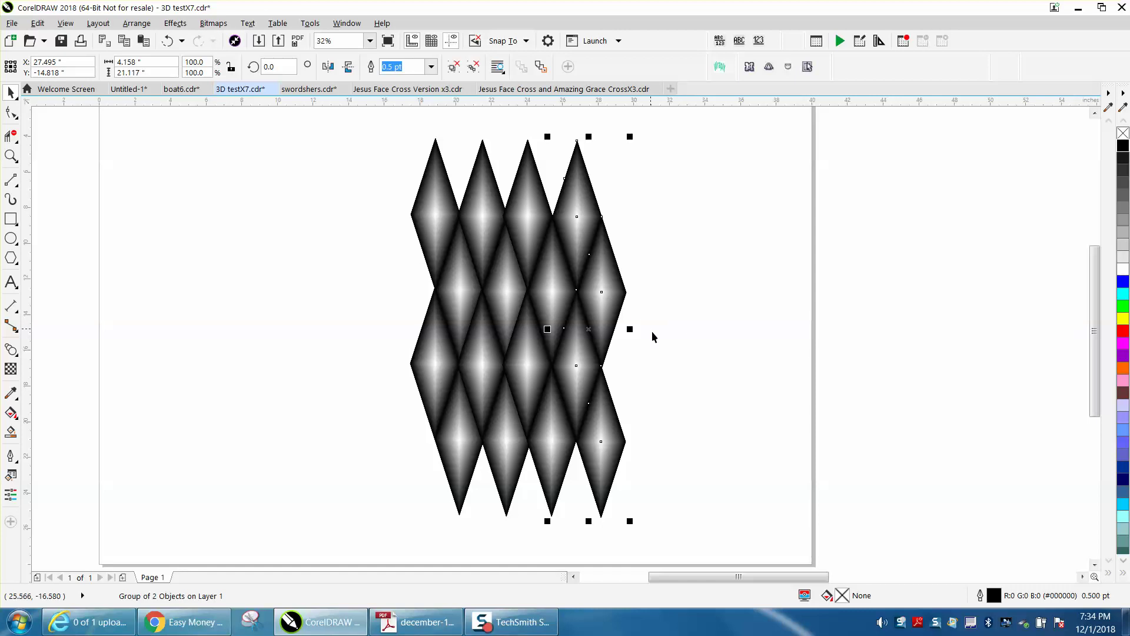
{"action": "left_click", "coordinate": [523, 228]}
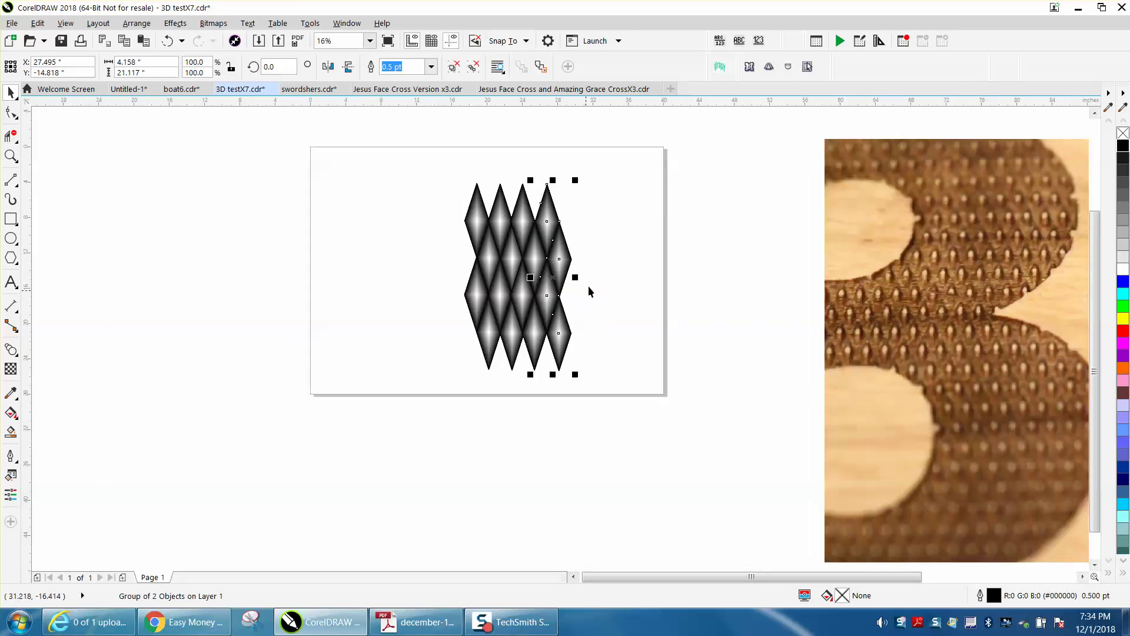
Step: Group the four columns and drag a copy of the lattice below, zooming in on the overlap
{"action": "left_click_drag", "start_coordinate": [440, 174], "coordinate": [662, 388]}
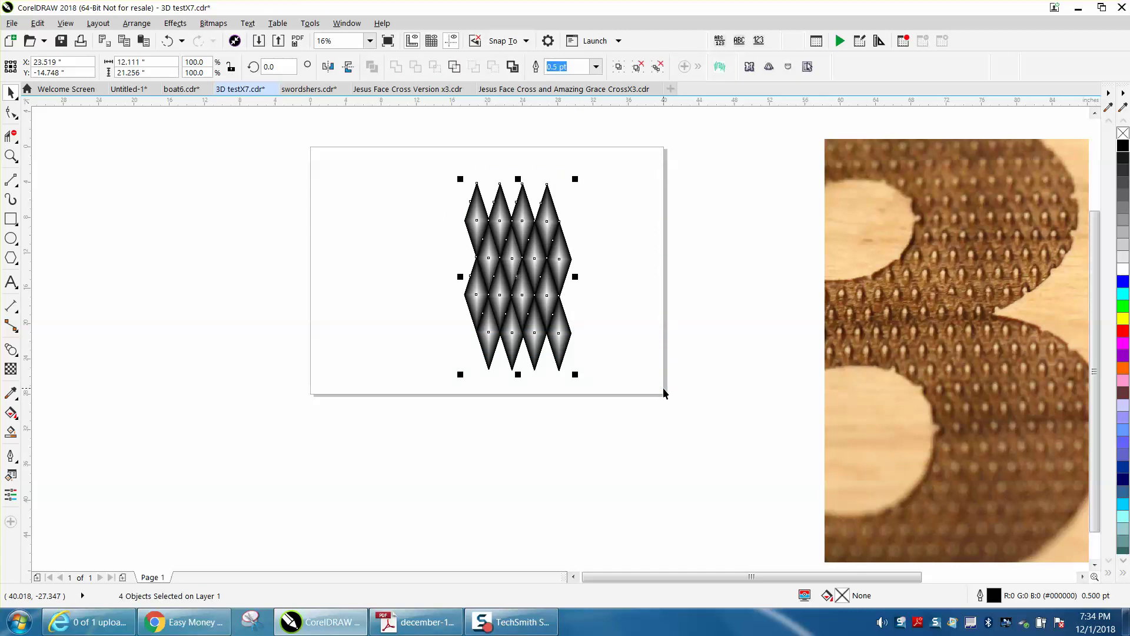
{"action": "key", "text": "ctrl+g"}
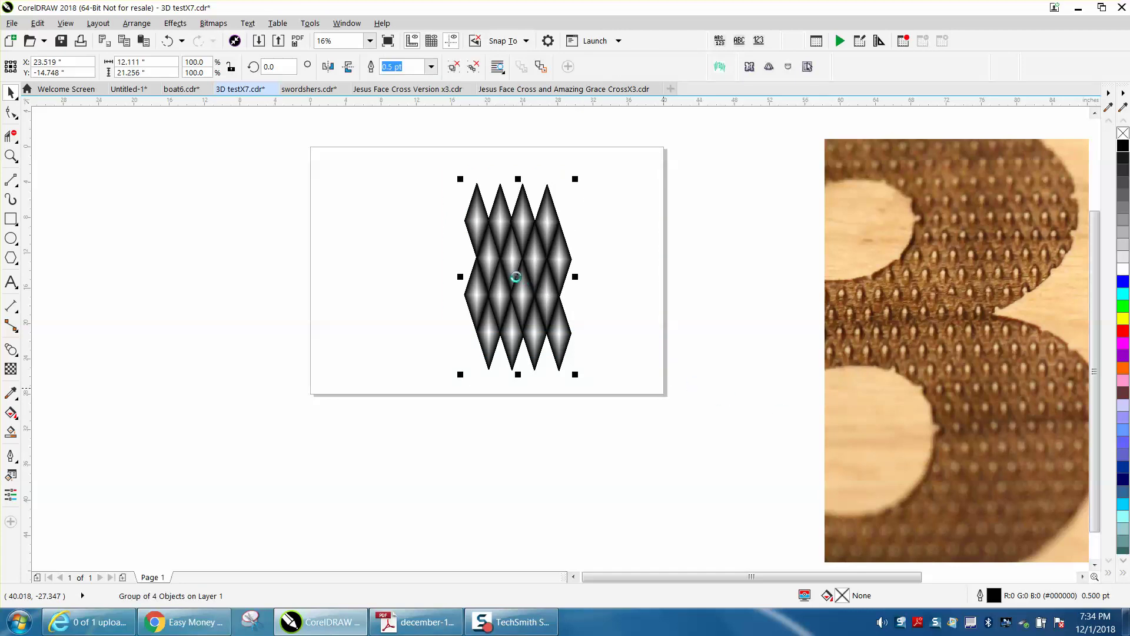
{"action": "left_click", "coordinate": [515, 276]}
{"action": "left_click_drag", "start_coordinate": [517, 277], "coordinate": [525, 423]}
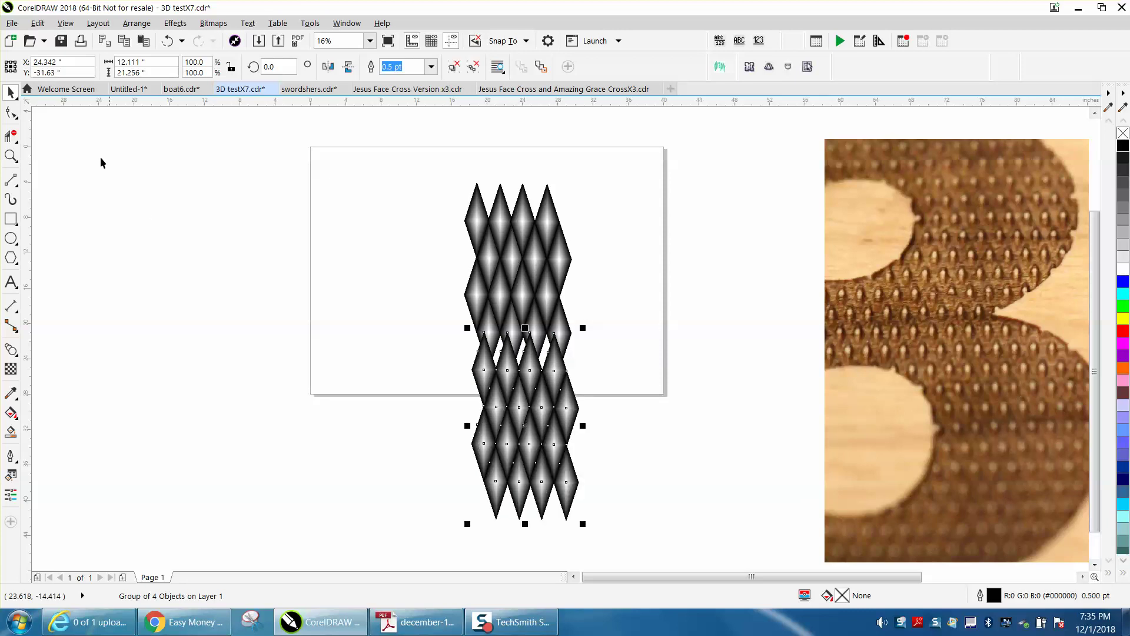
{"action": "left_click", "coordinate": [11, 155]}
{"action": "left_click_drag", "start_coordinate": [343, 298], "coordinate": [723, 439]}
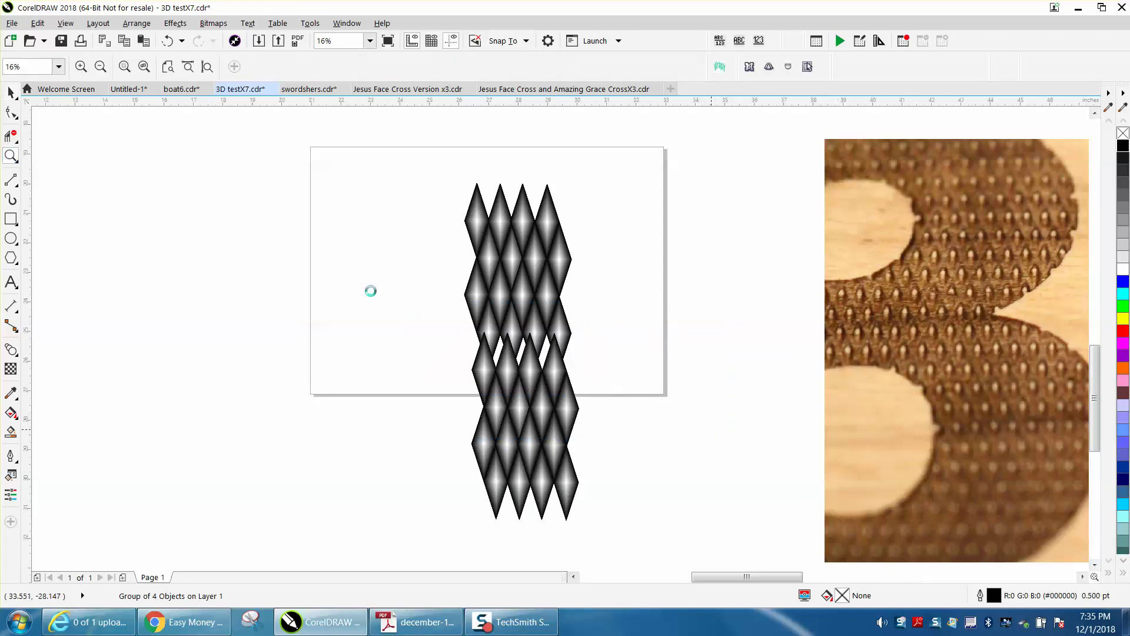
Step: Shift the lower lattice left, then nudge it up once and left twice to close the gaps
{"action": "key", "text": "space"}
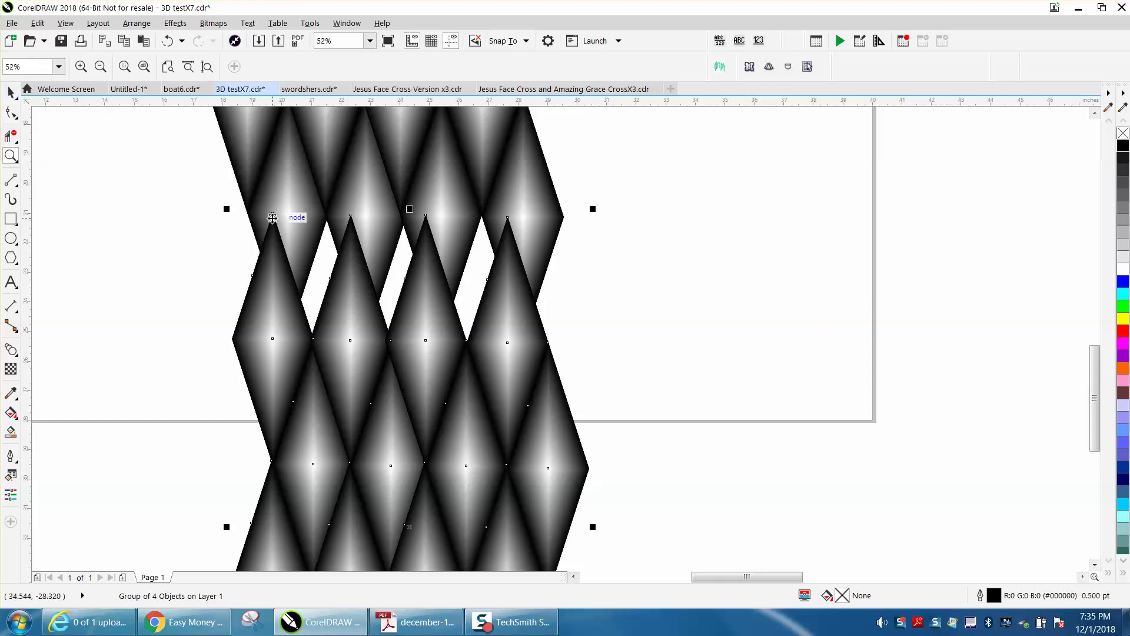
{"action": "left_click_drag", "start_coordinate": [351, 216], "coordinate": [327, 222]}
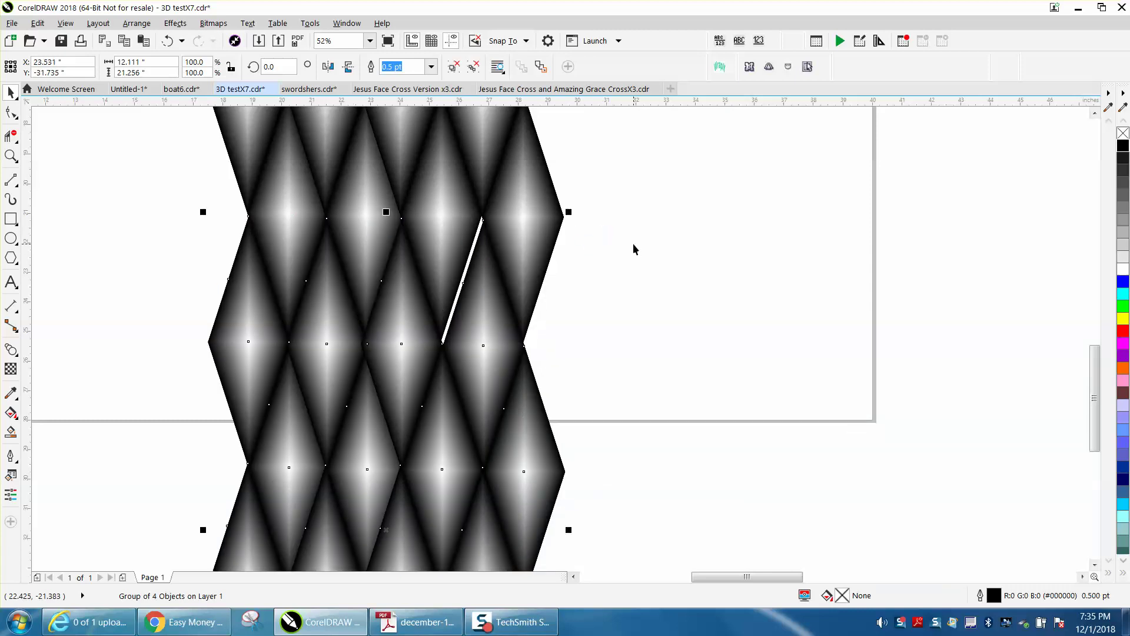
{"action": "left_click", "coordinate": [492, 305]}
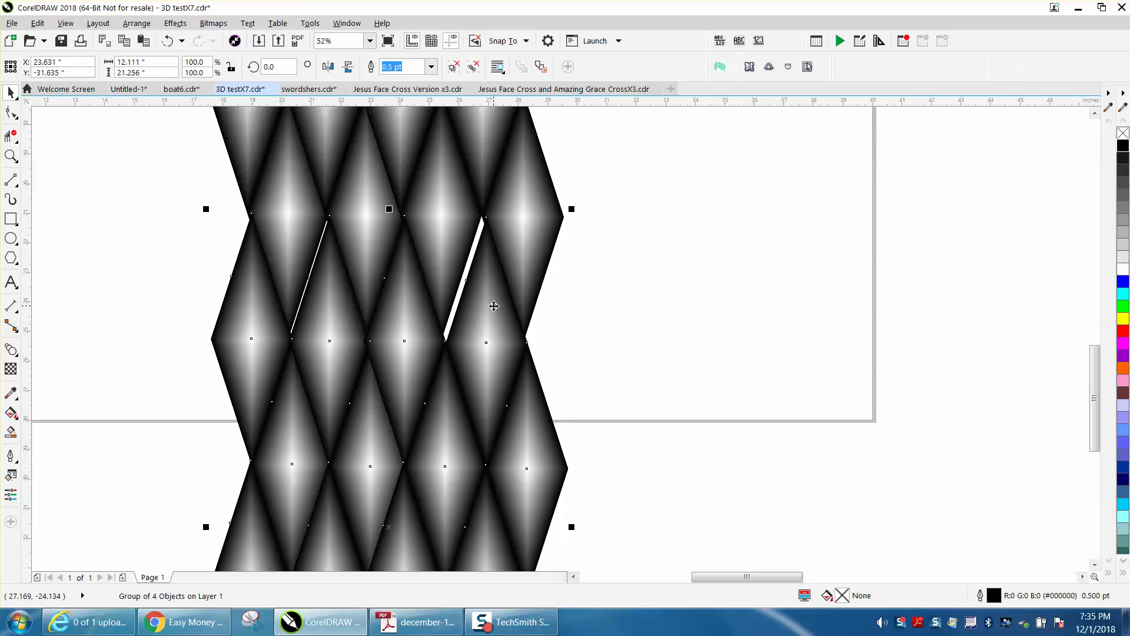
{"action": "key", "text": "Up"}
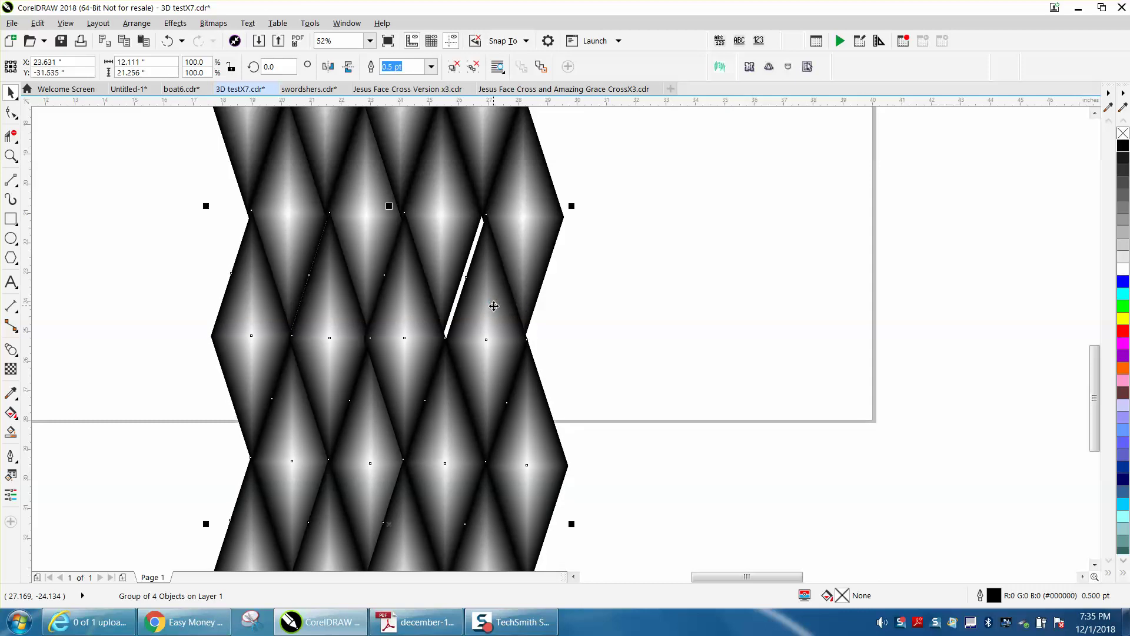
{"action": "key", "text": "Left"}
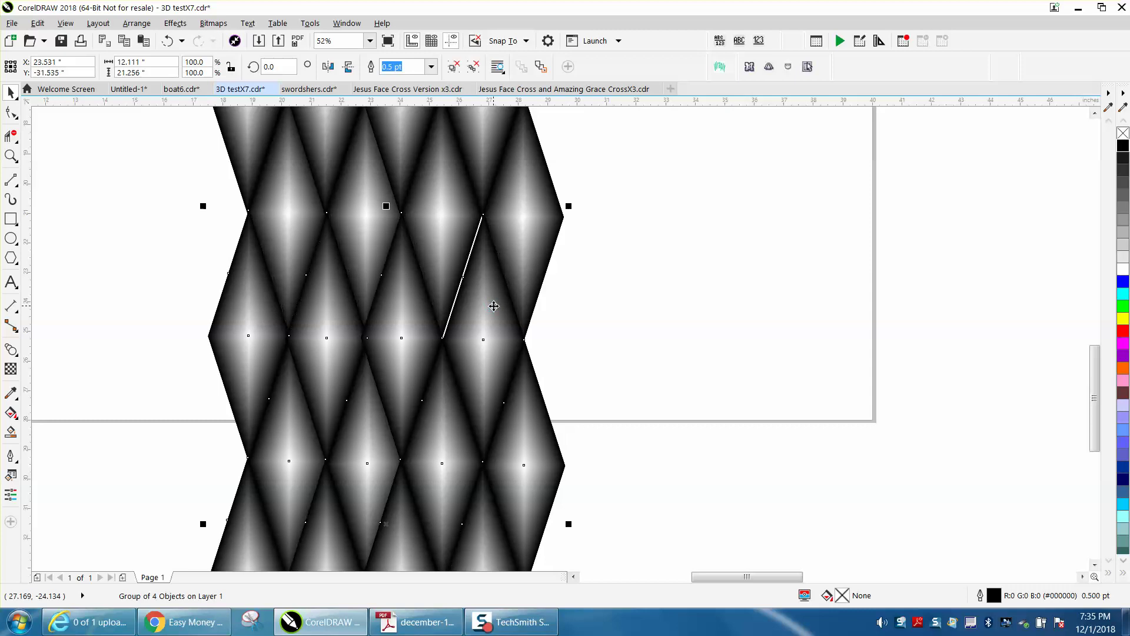
{"action": "key", "text": "Left"}
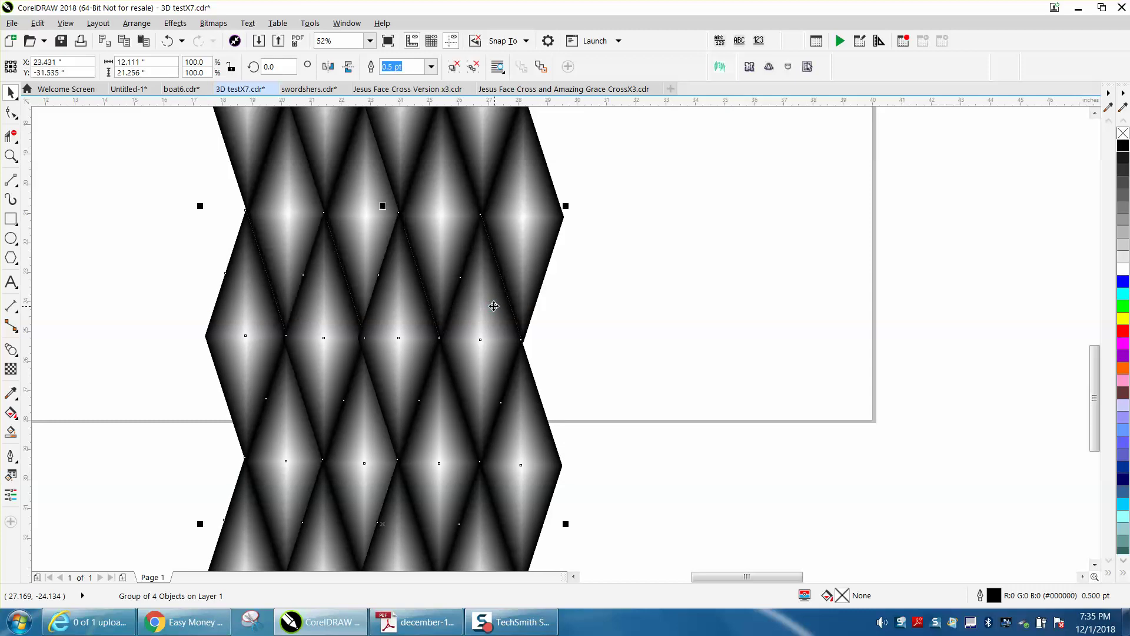
{"action": "left_click", "coordinate": [605, 301]}
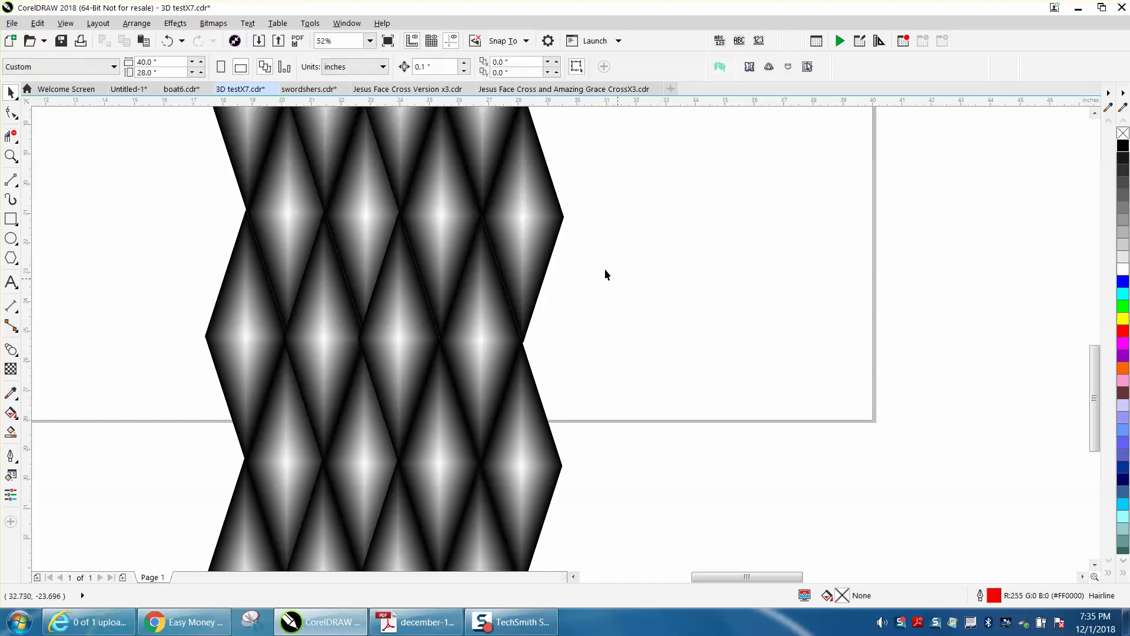
{"action": "scroll", "coordinate": [608, 256], "scroll_direction": "down", "scroll_amount": 2}
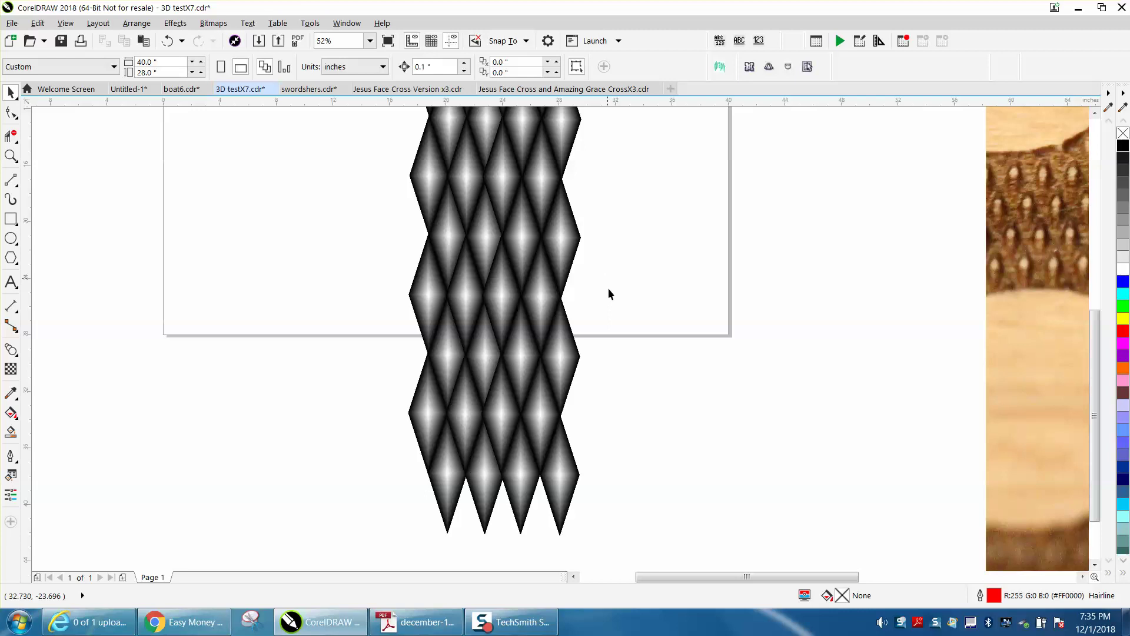
Step: Marquee-select the upper and lower lattices and group them into one 12.198 by 38.043 inch pattern
{"action": "scroll", "coordinate": [627, 262], "scroll_direction": "down", "scroll_amount": 2}
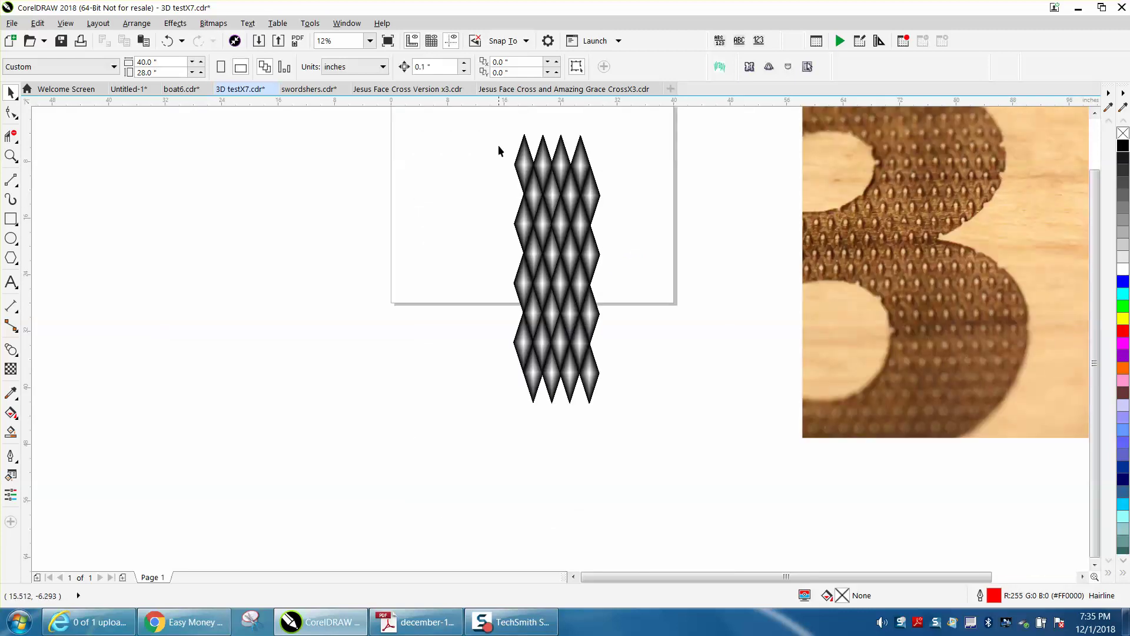
{"action": "left_click_drag", "start_coordinate": [503, 122], "coordinate": [683, 425]}
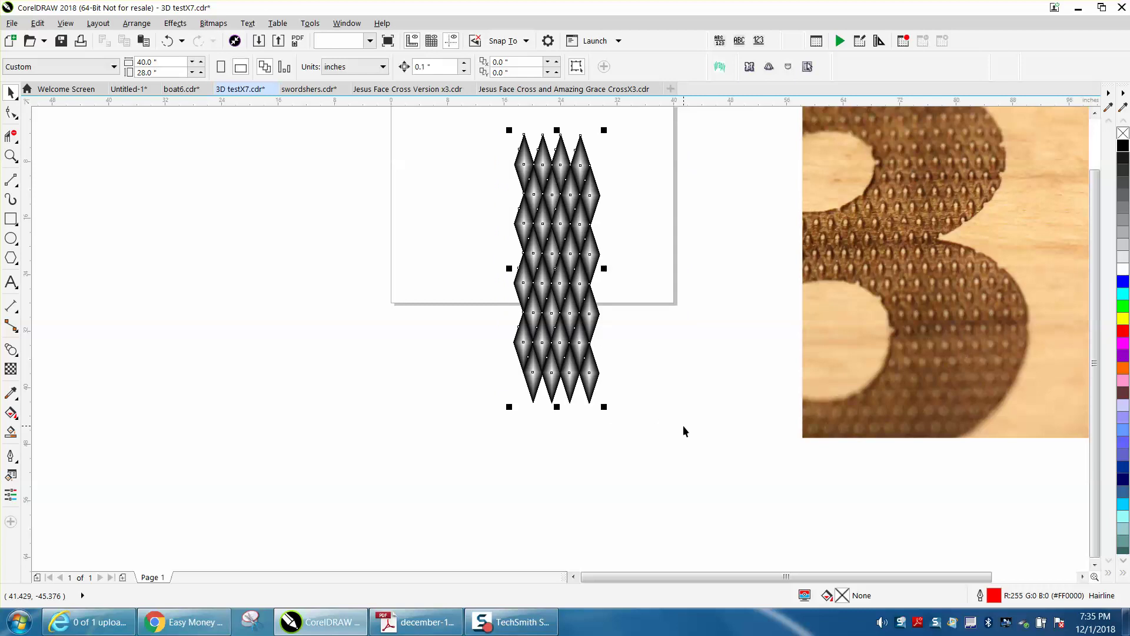
{"action": "key", "text": "ctrl+g"}
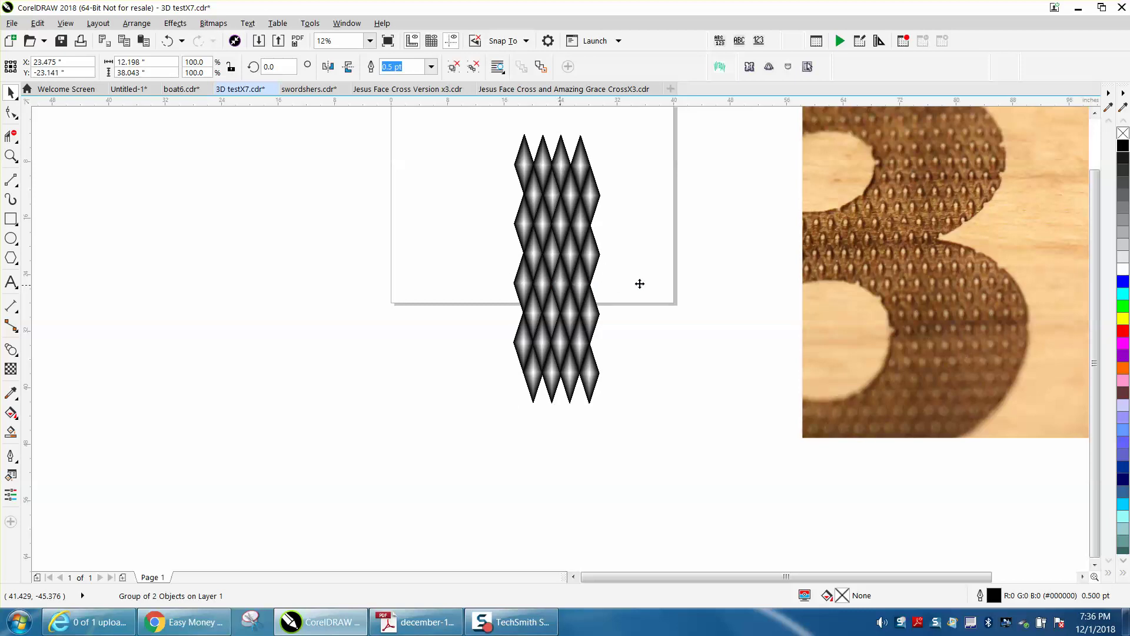
Step: Drop a copy of the diamond group to the right and zoom in on both groups
{"action": "left_click_drag", "start_coordinate": [639, 284], "coordinate": [650, 283]}
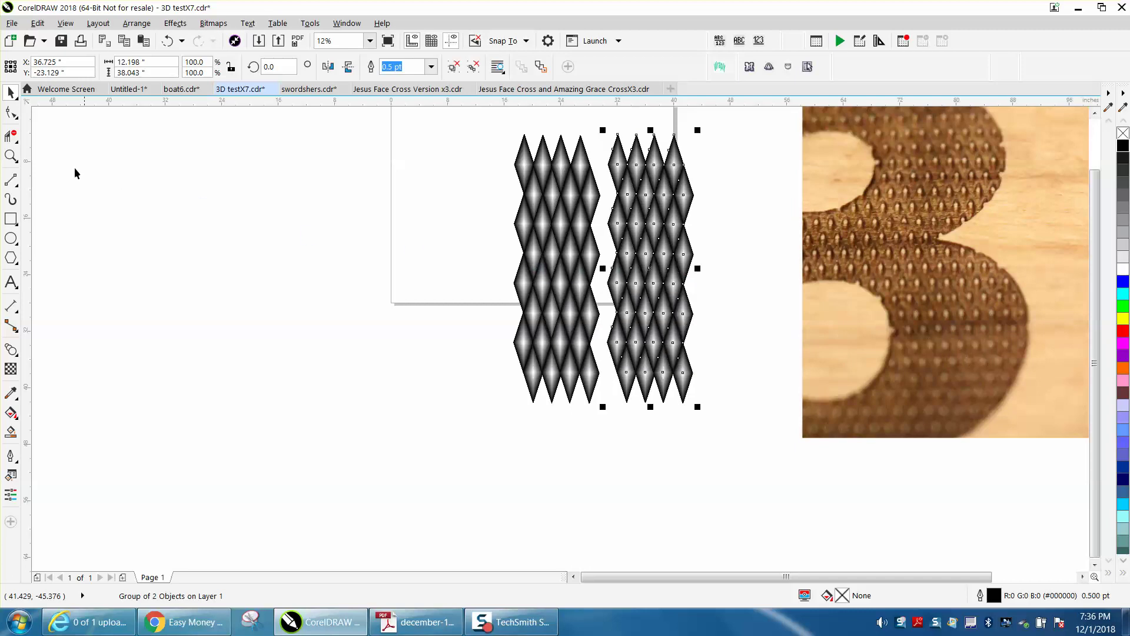
{"action": "left_click", "coordinate": [10, 156]}
{"action": "left_click_drag", "start_coordinate": [565, 136], "coordinate": [727, 261]}
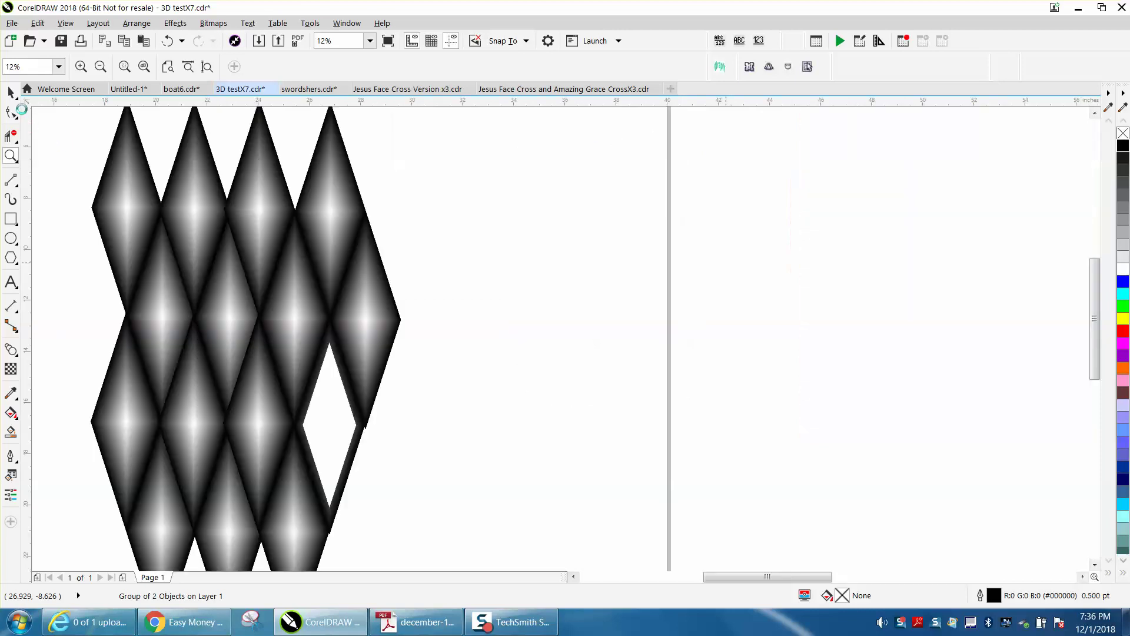
{"action": "left_click", "coordinate": [9, 86]}
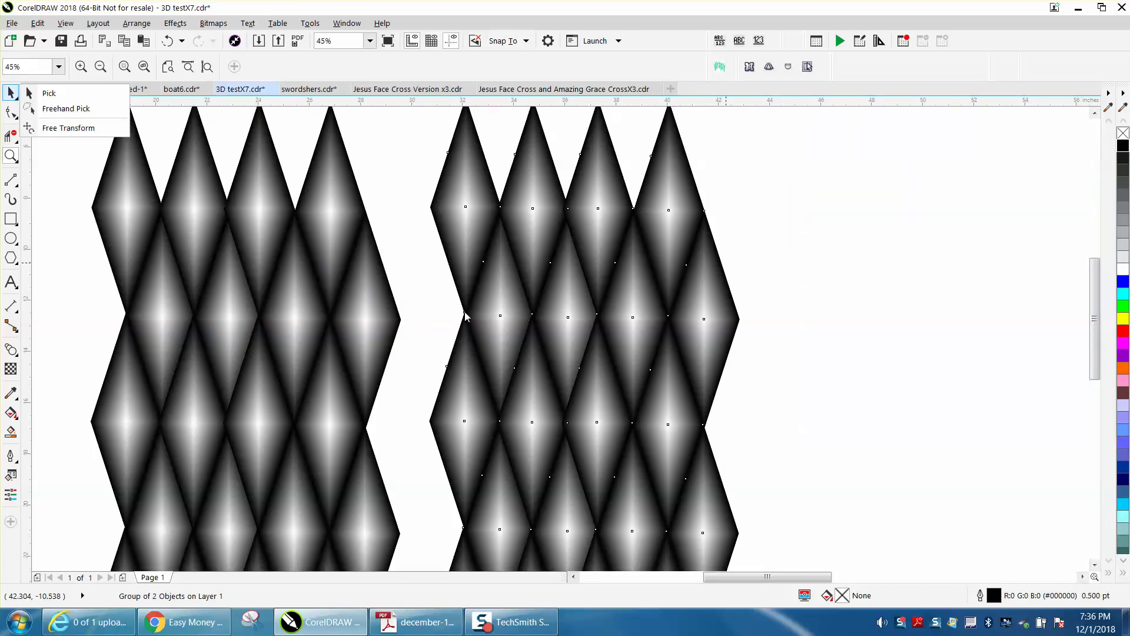
{"action": "key", "text": "z"}
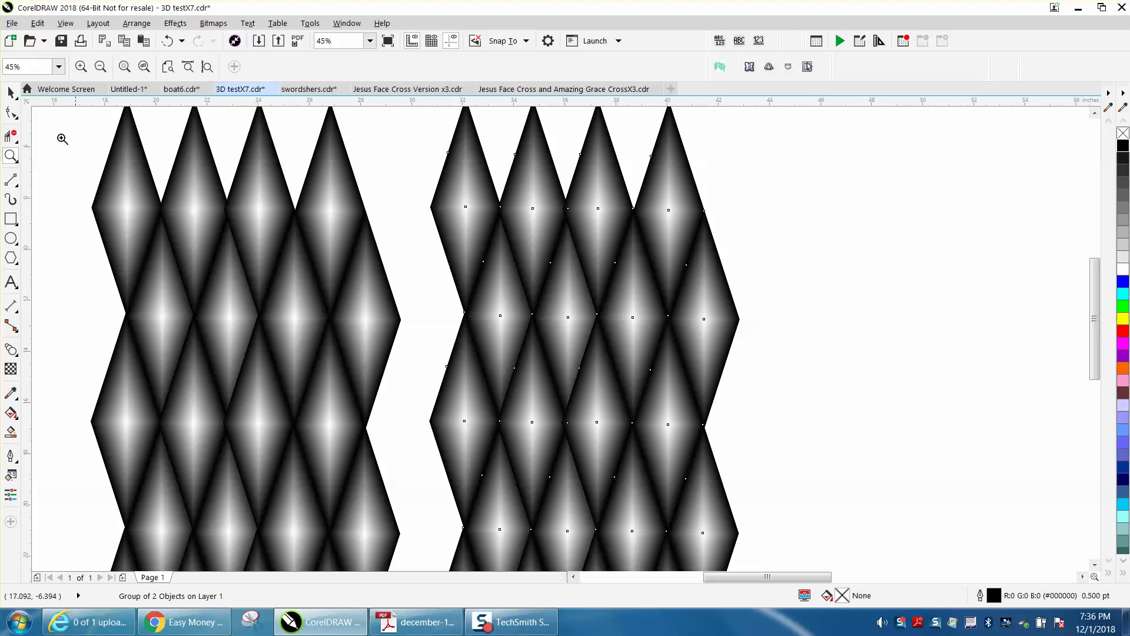
{"action": "left_click", "coordinate": [10, 93]}
Step: Slide the copy left flush against the original, then marquee-select the whole pattern
{"action": "left_click_drag", "start_coordinate": [466, 312], "coordinate": [403, 323]}
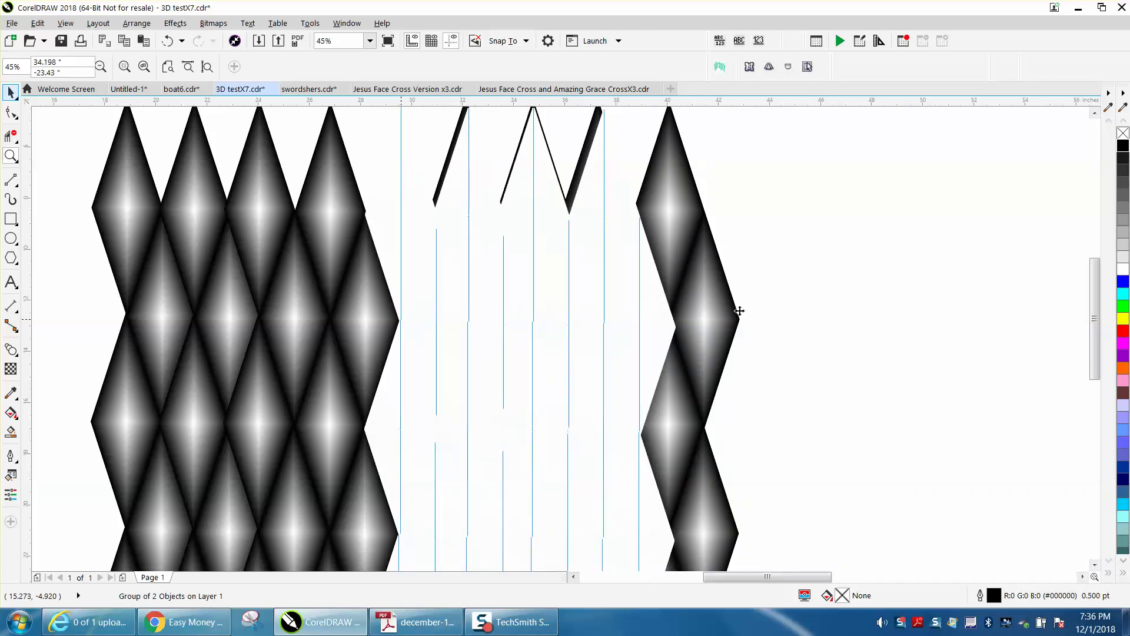
{"action": "key", "text": "Left"}
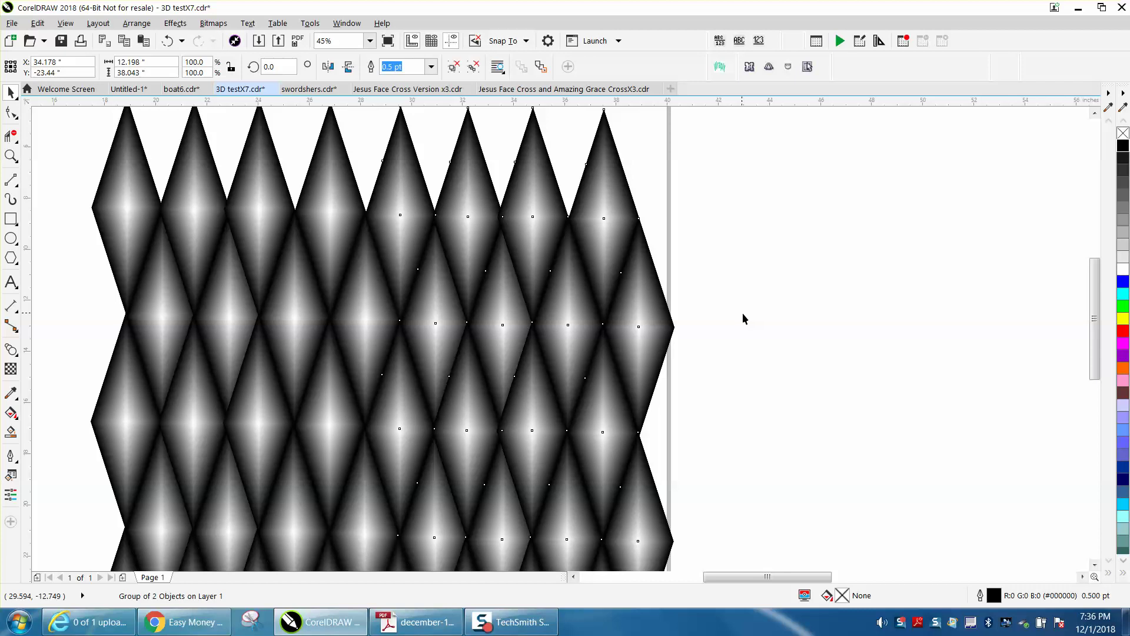
{"action": "scroll", "coordinate": [744, 315], "scroll_direction": "down", "scroll_amount": 2}
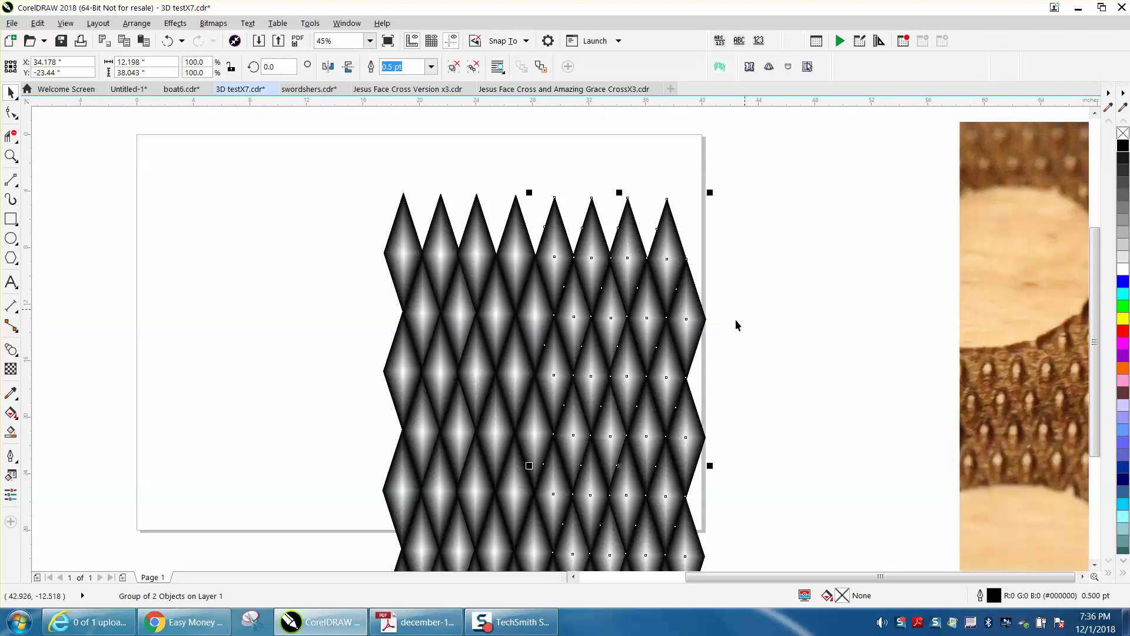
{"action": "scroll", "coordinate": [736, 320], "scroll_direction": "down", "scroll_amount": 1}
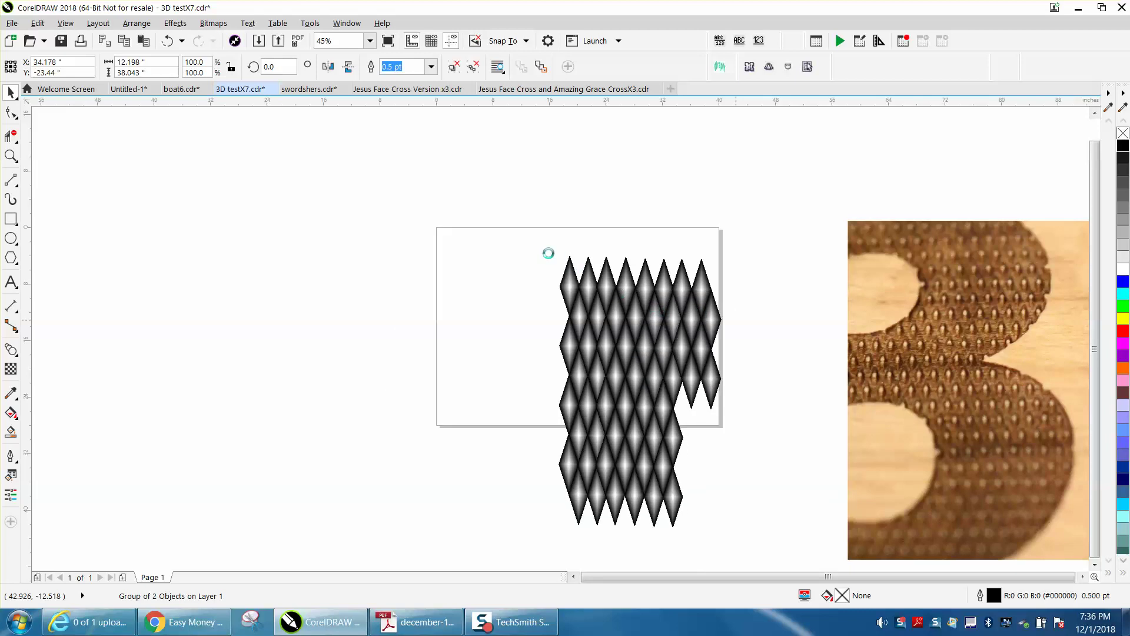
{"action": "left_click_drag", "start_coordinate": [543, 242], "coordinate": [743, 495]}
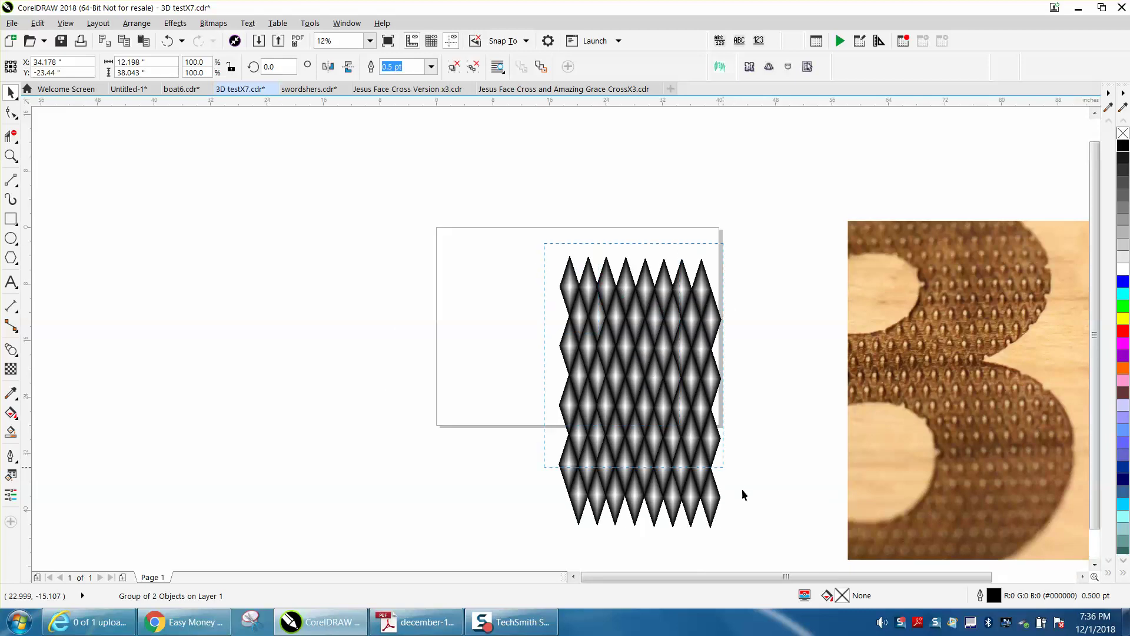
Step: Scale the selected diamond lattice down to 6.264 by 10.487 inches and zoom in on it
{"action": "left_click_drag", "start_coordinate": [768, 537], "coordinate": [606, 338]}
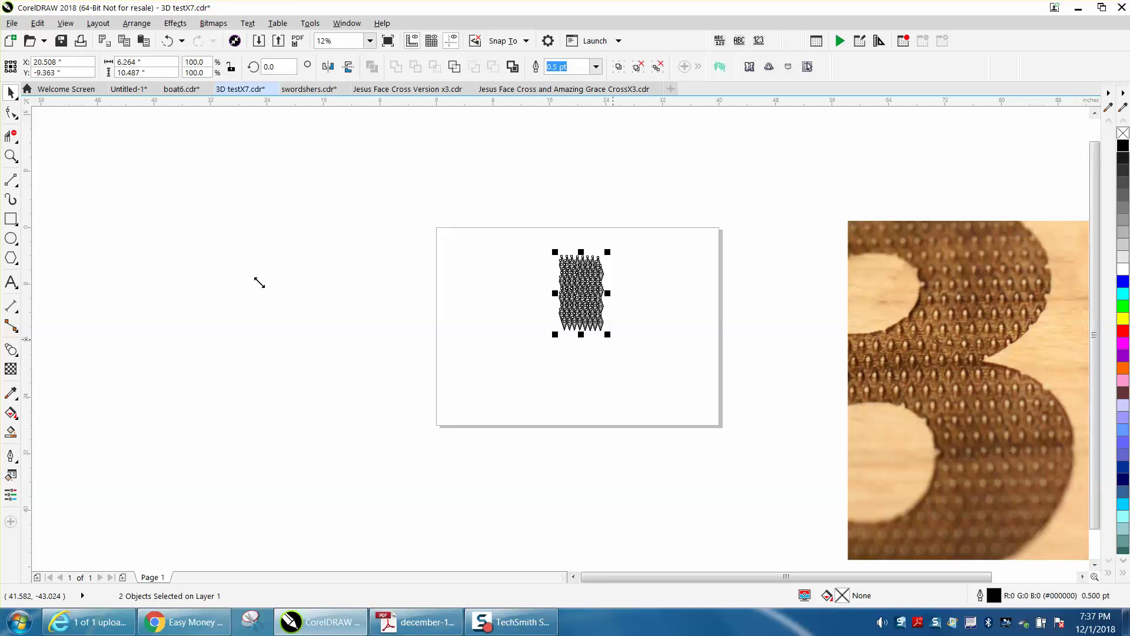
{"action": "left_click", "coordinate": [11, 156]}
{"action": "left_click_drag", "start_coordinate": [492, 235], "coordinate": [705, 350]}
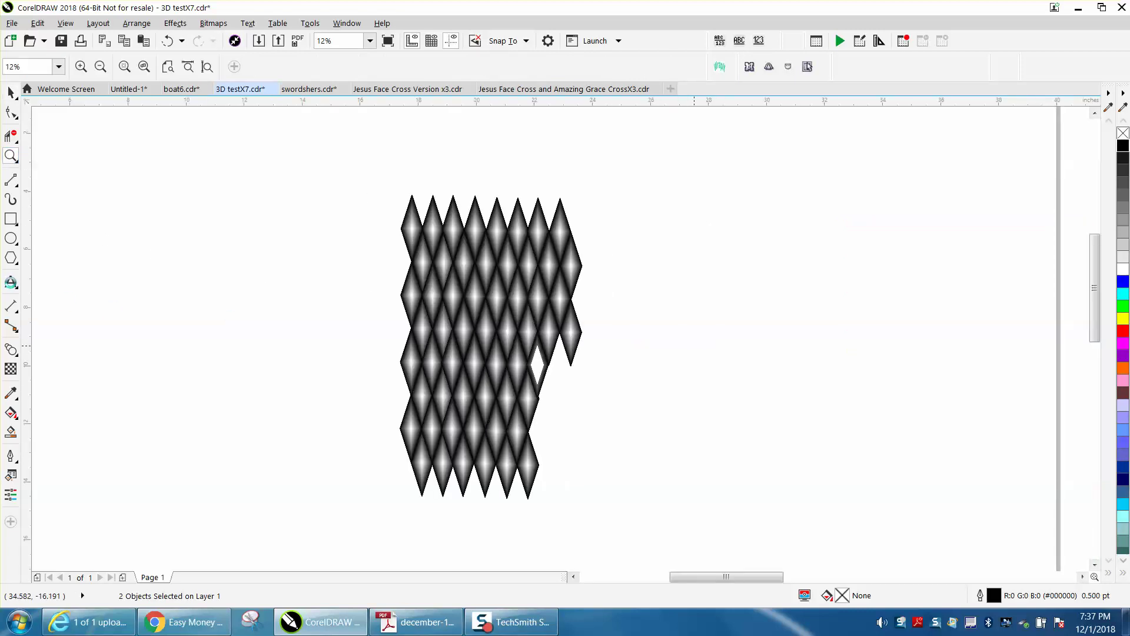
Step: Type a numeral 3 left of the pattern and enlarge it to about 728.672 pt
{"action": "left_click", "coordinate": [18, 287]}
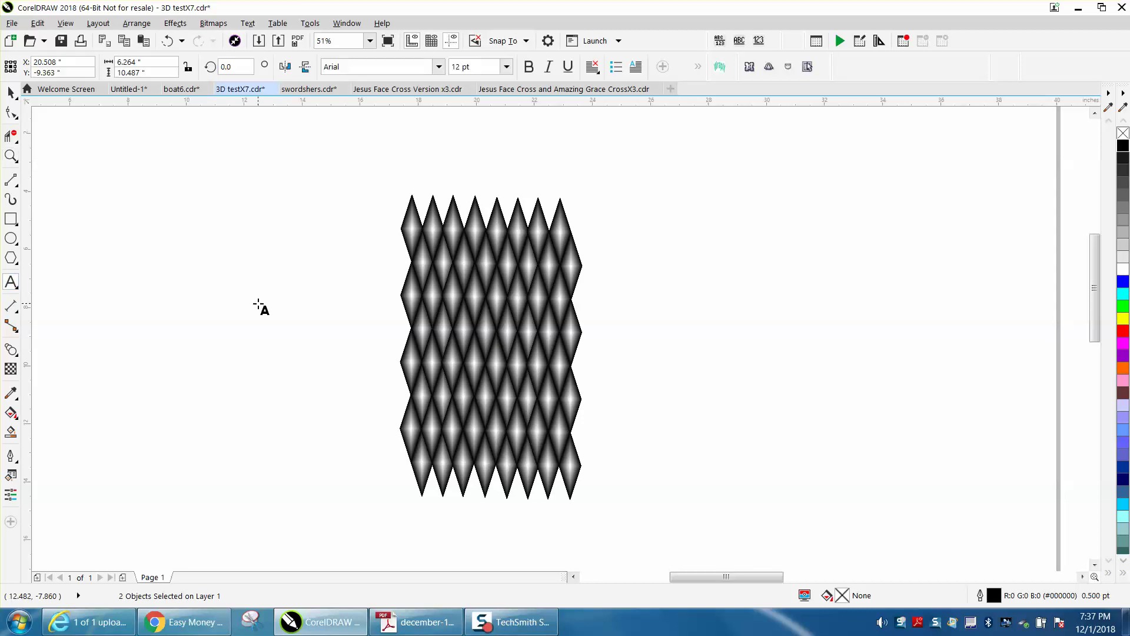
{"action": "left_click", "coordinate": [258, 303]}
{"action": "type", "text": "3"}
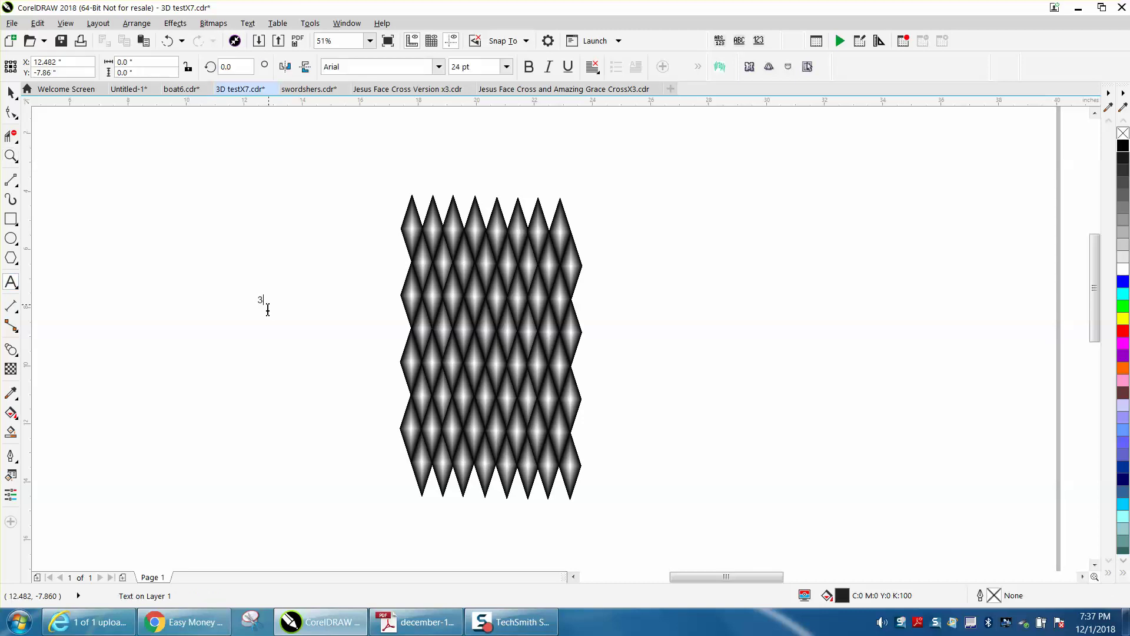
{"action": "key", "text": "ctrl+space"}
{"action": "left_click_drag", "start_coordinate": [266, 306], "coordinate": [585, 516]}
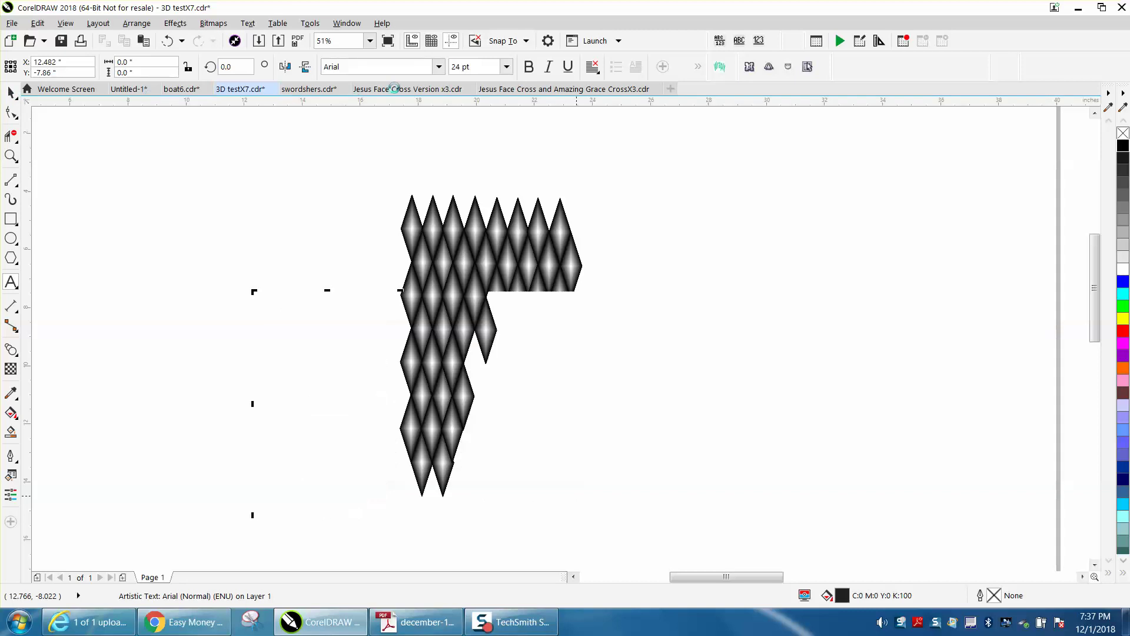
Step: Set the 3 in Arial Black and remove its fill
{"action": "left_click", "coordinate": [440, 69]}
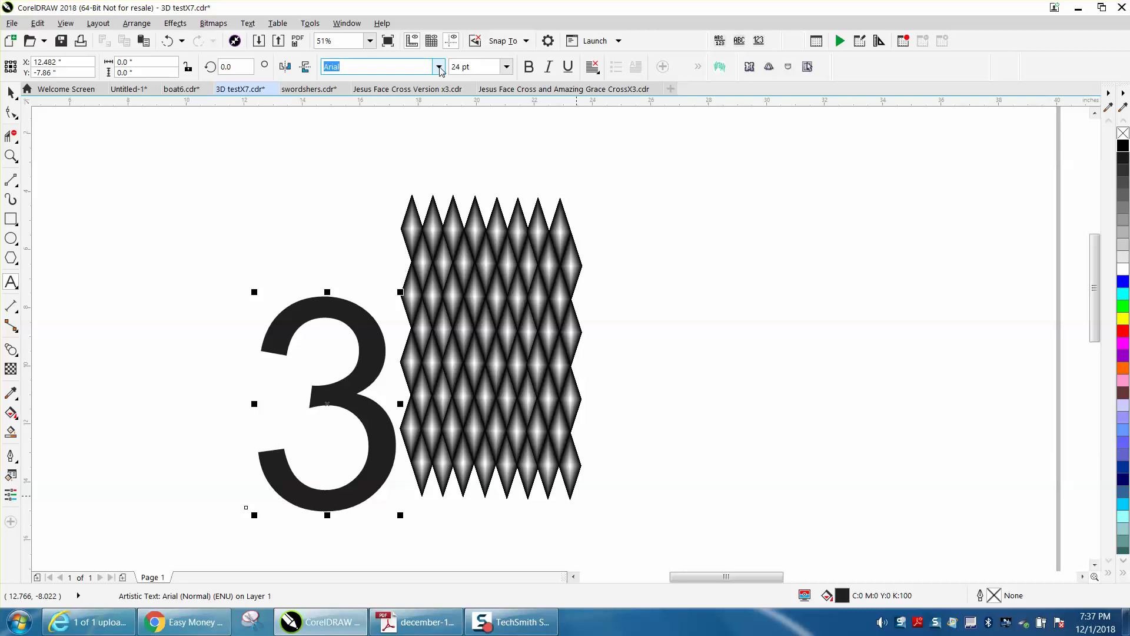
{"action": "left_click", "coordinate": [440, 68]}
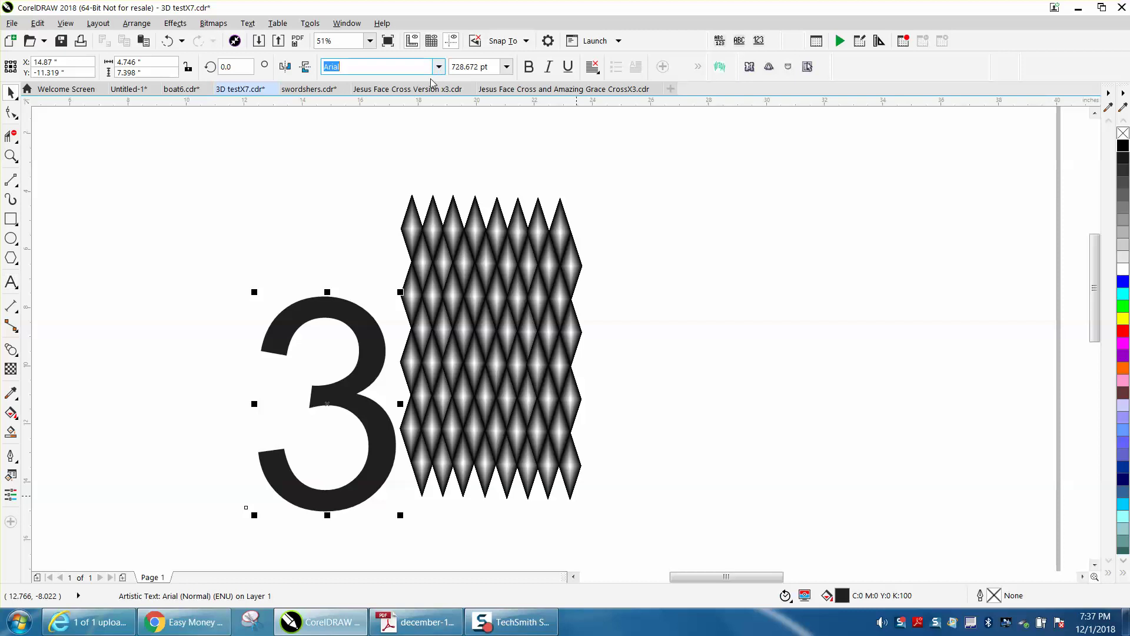
{"action": "left_click", "coordinate": [439, 68]}
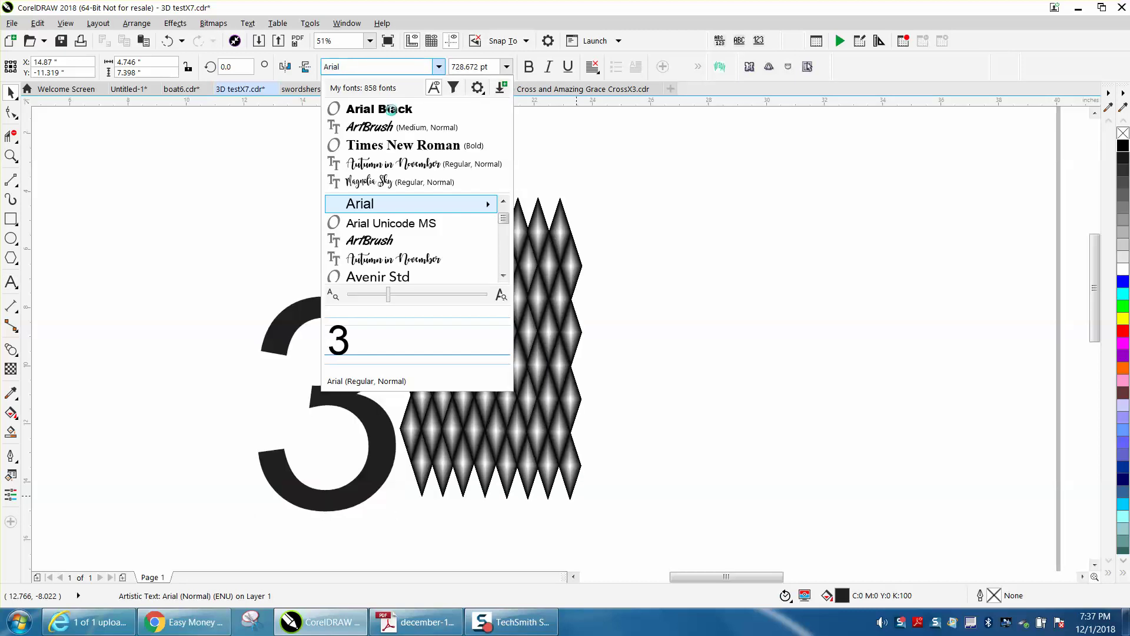
{"action": "key", "text": "Escape"}
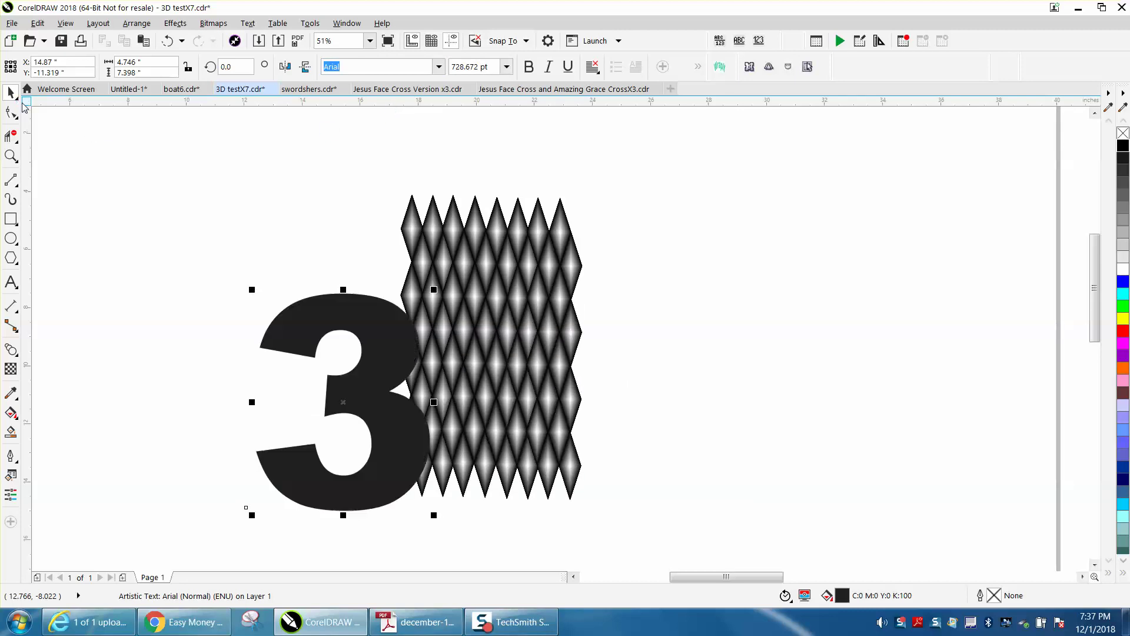
{"action": "left_click", "coordinate": [1123, 135]}
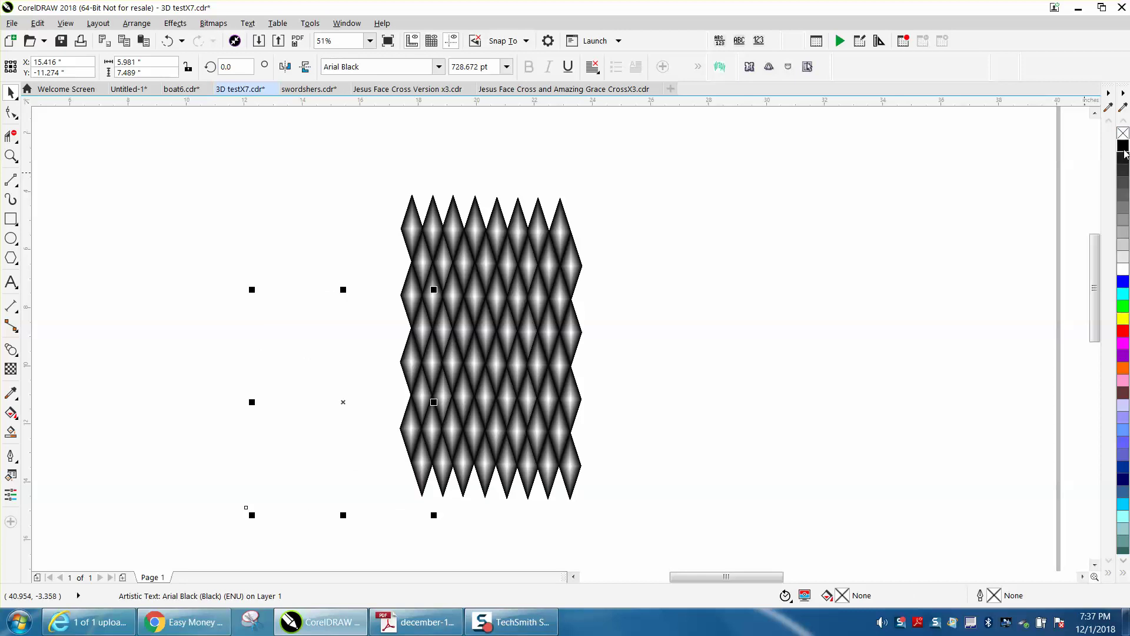
Step: Outline the hollow 3 in black, move it up and left, and marquee-select the diamond grid
{"action": "right_click", "coordinate": [1123, 148]}
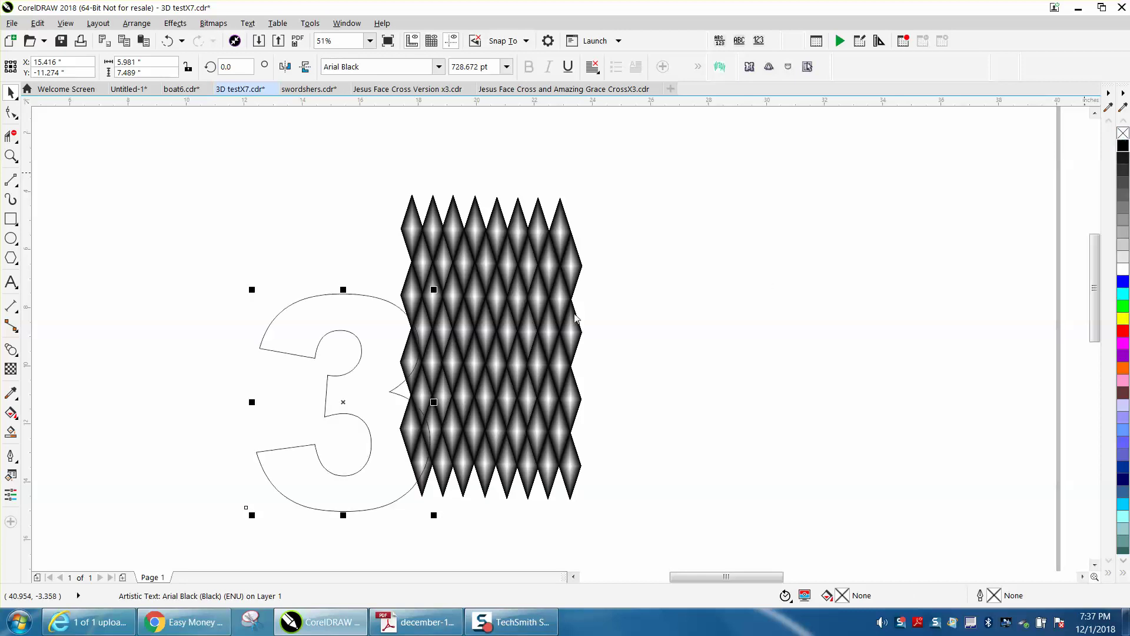
{"action": "left_click", "coordinate": [304, 353]}
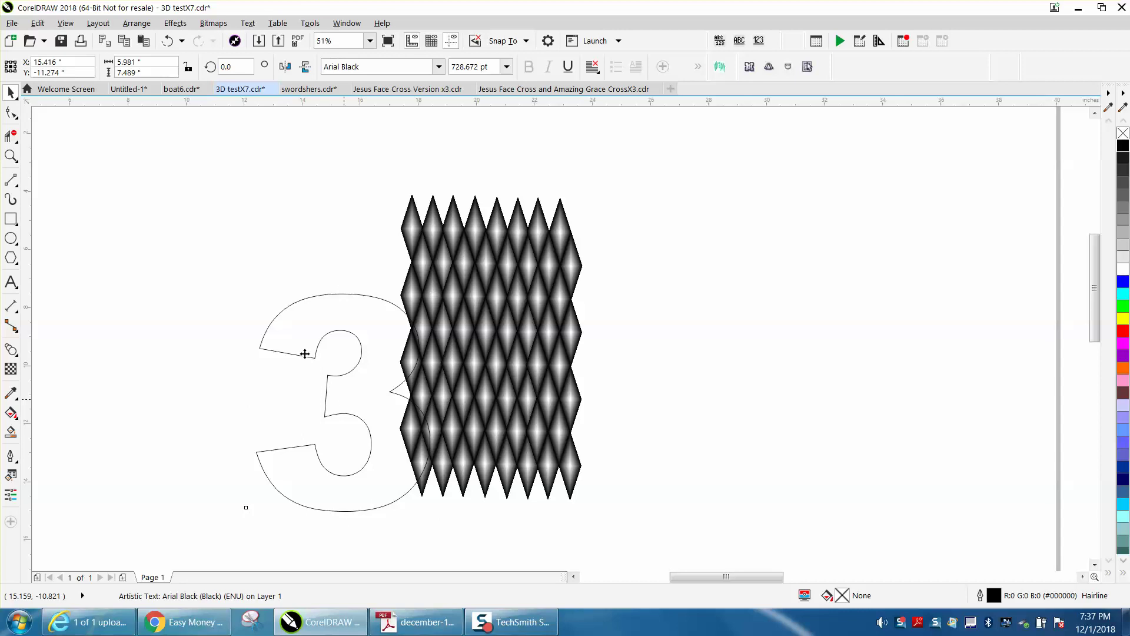
{"action": "key", "text": "ctrl+z"}
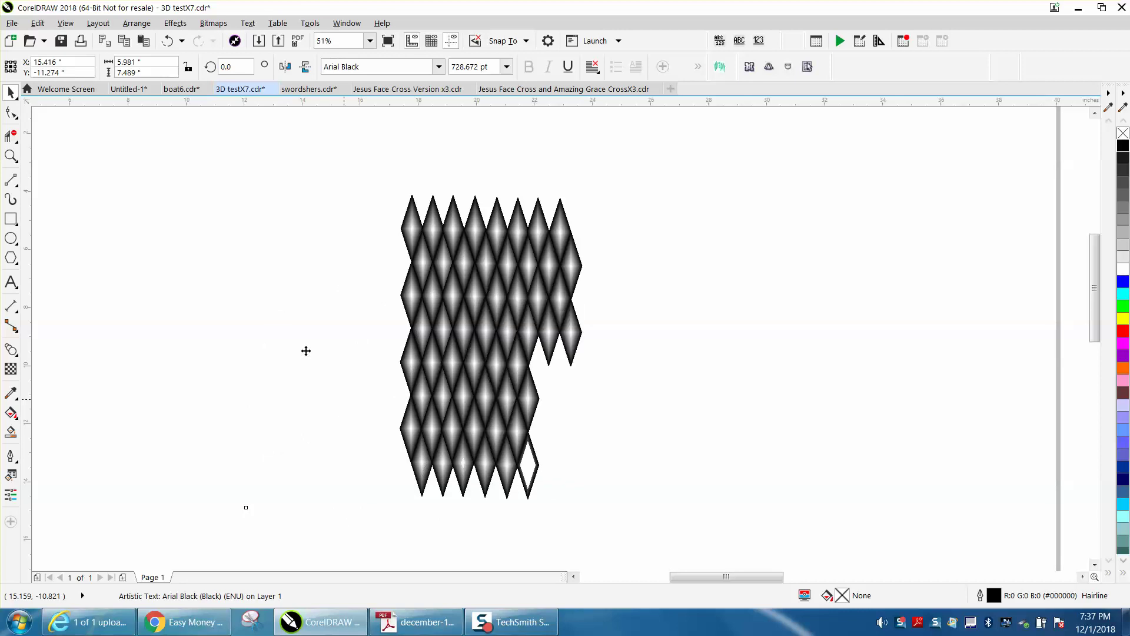
{"action": "key", "text": "ctrl+z"}
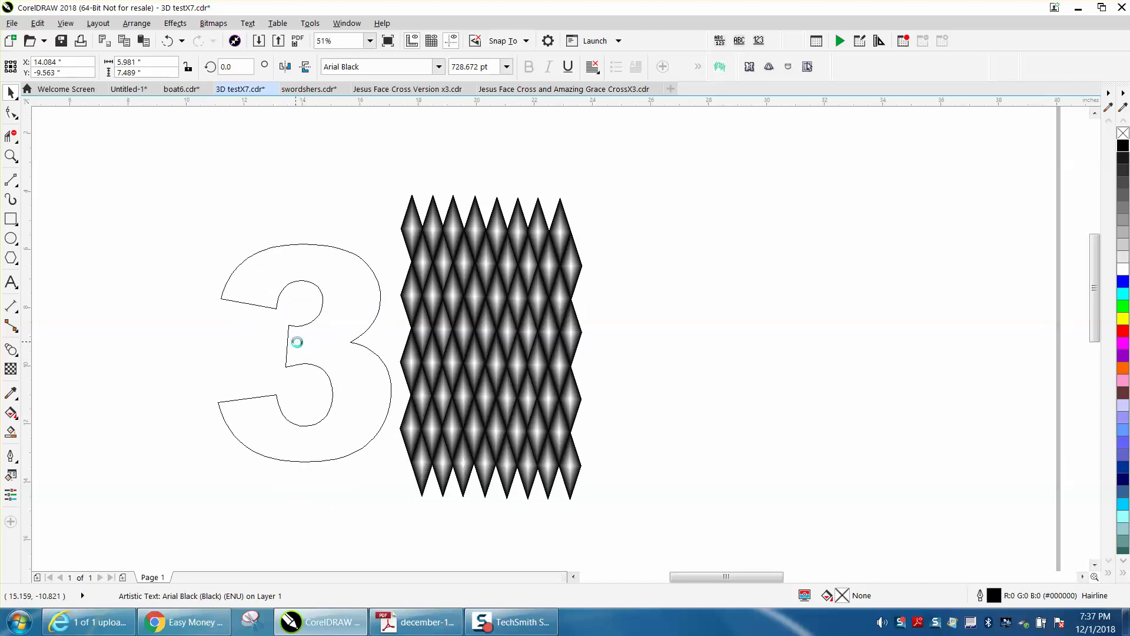
{"action": "key", "text": "ctrl+z"}
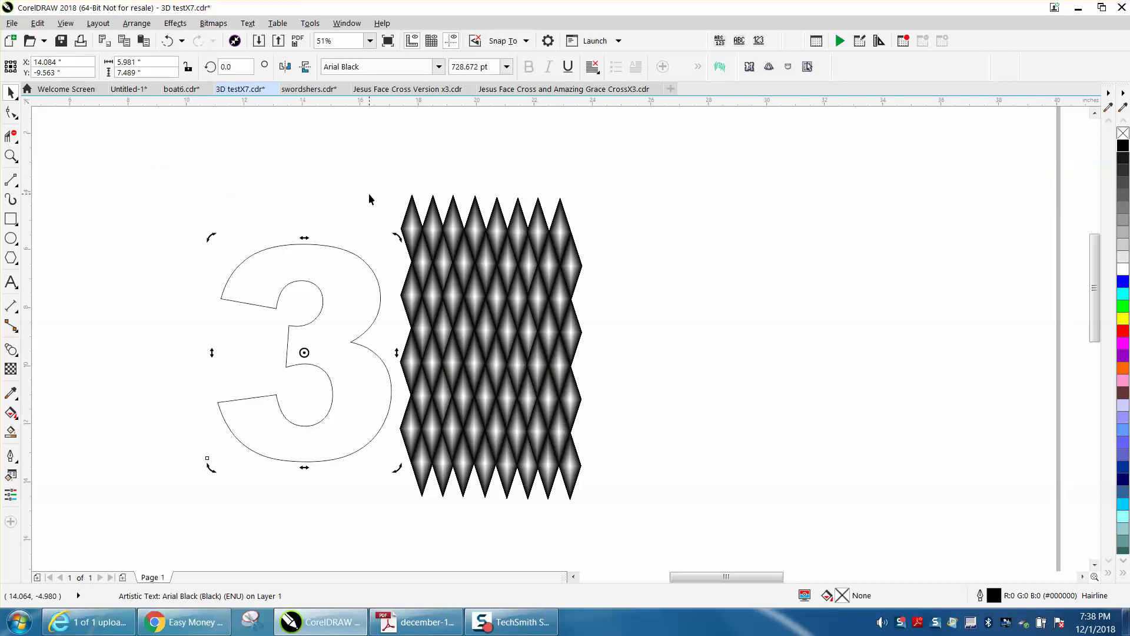
{"action": "left_click_drag", "start_coordinate": [388, 176], "coordinate": [652, 531]}
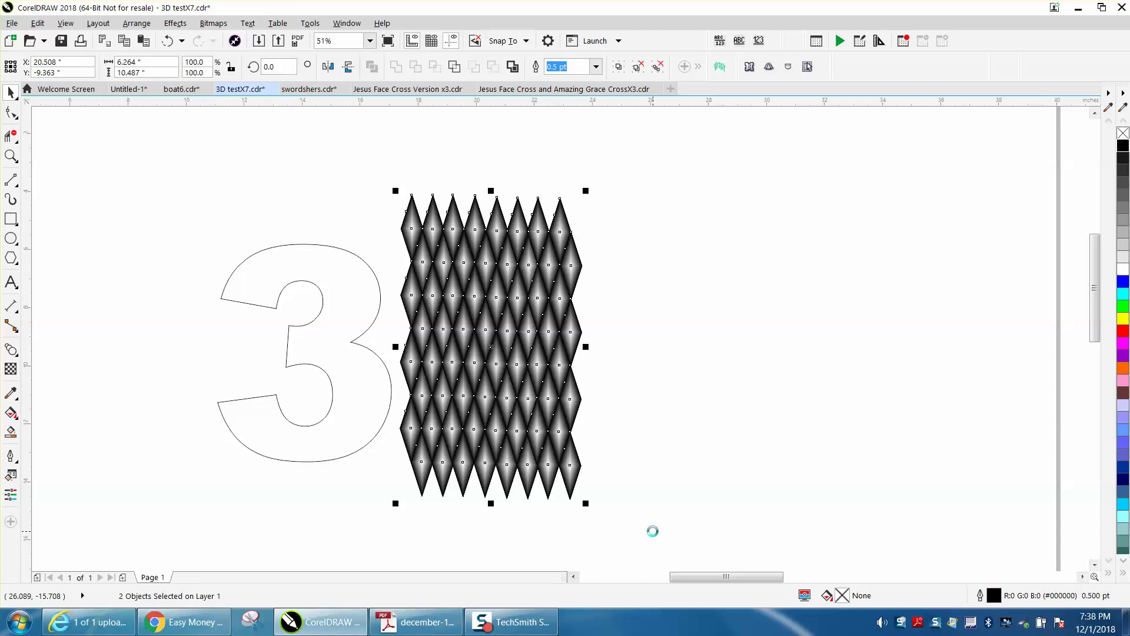
Step: Group the diamond pattern with Ctrl+G and PowerClip it inside the numeral 3
{"action": "key", "text": "ctrl+g"}
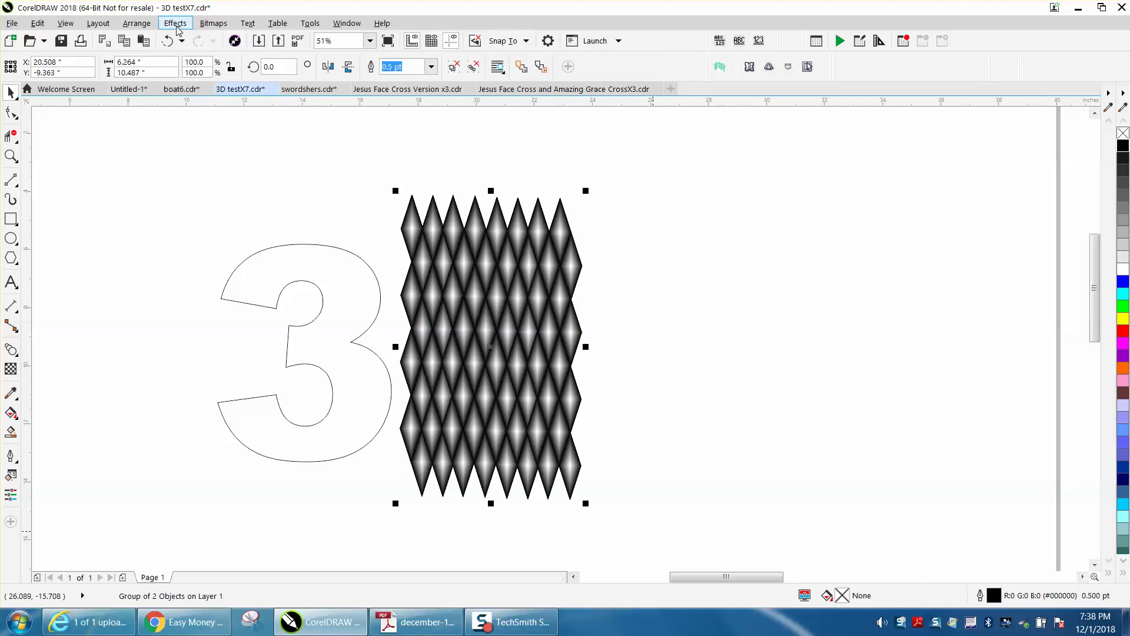
{"action": "left_click", "coordinate": [176, 24]}
{"action": "left_click", "coordinate": [139, 23]}
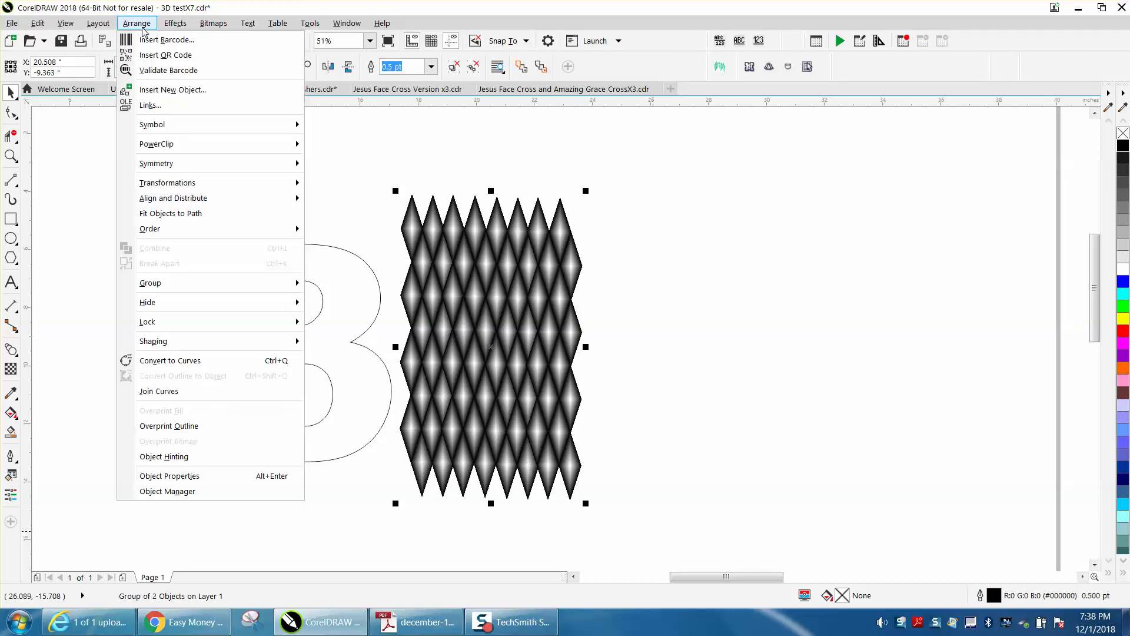
{"action": "mouse_move", "coordinate": [210, 143]}
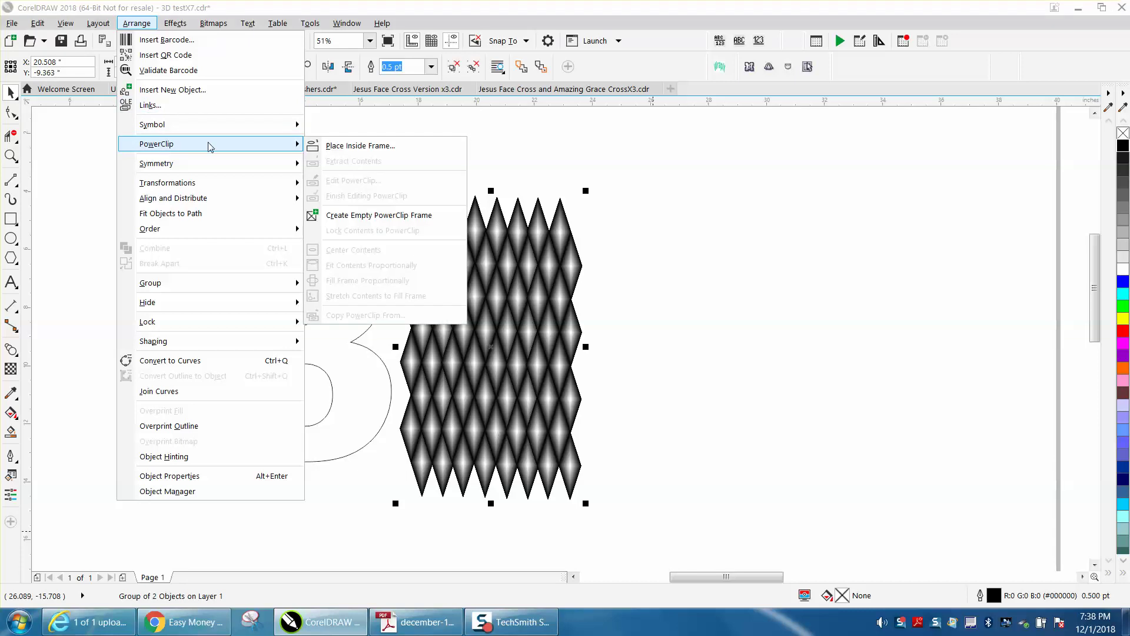
{"action": "left_click", "coordinate": [346, 146]}
{"action": "left_click", "coordinate": [325, 271]}
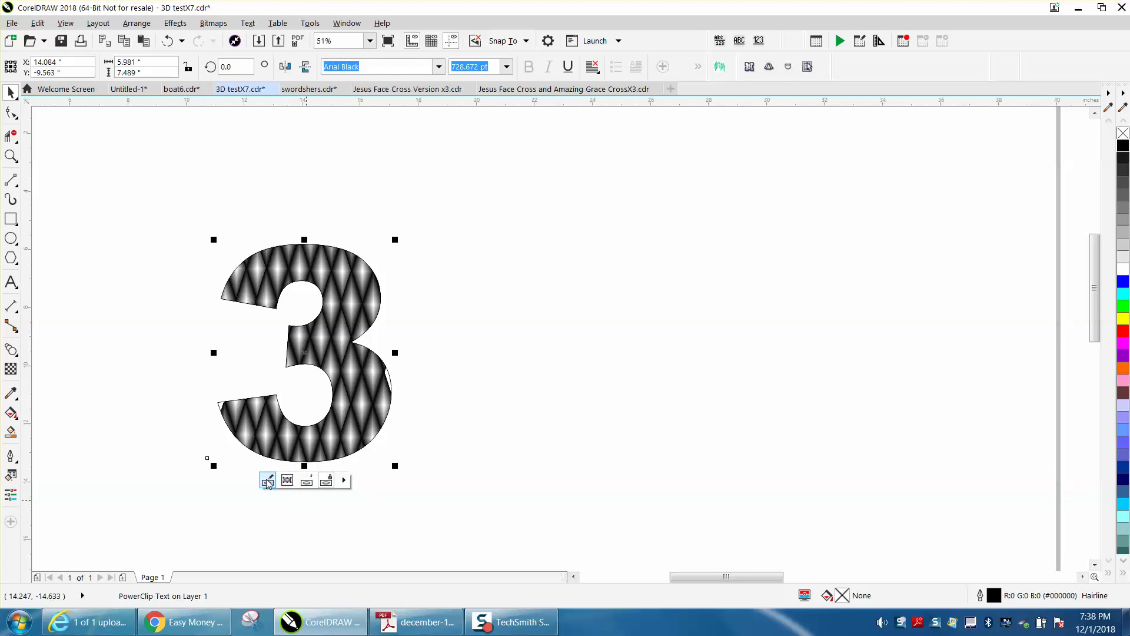
Step: Edit the PowerClip contents, stretching the diamond group wider on both sides to fill the 3
{"action": "left_click", "coordinate": [267, 480]}
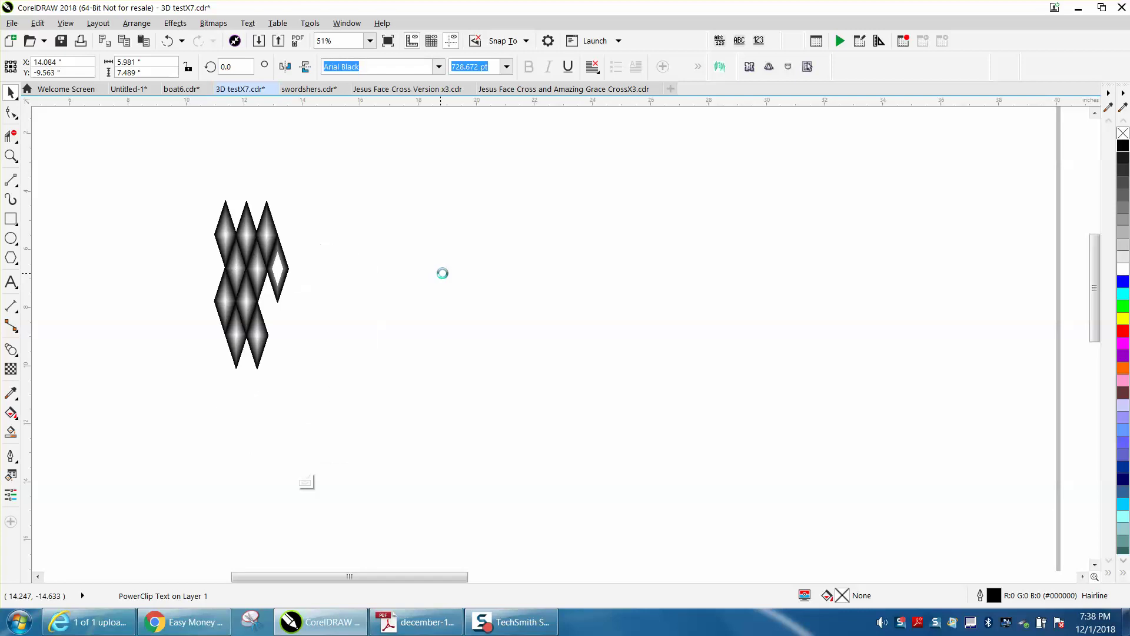
{"action": "left_click", "coordinate": [415, 331]}
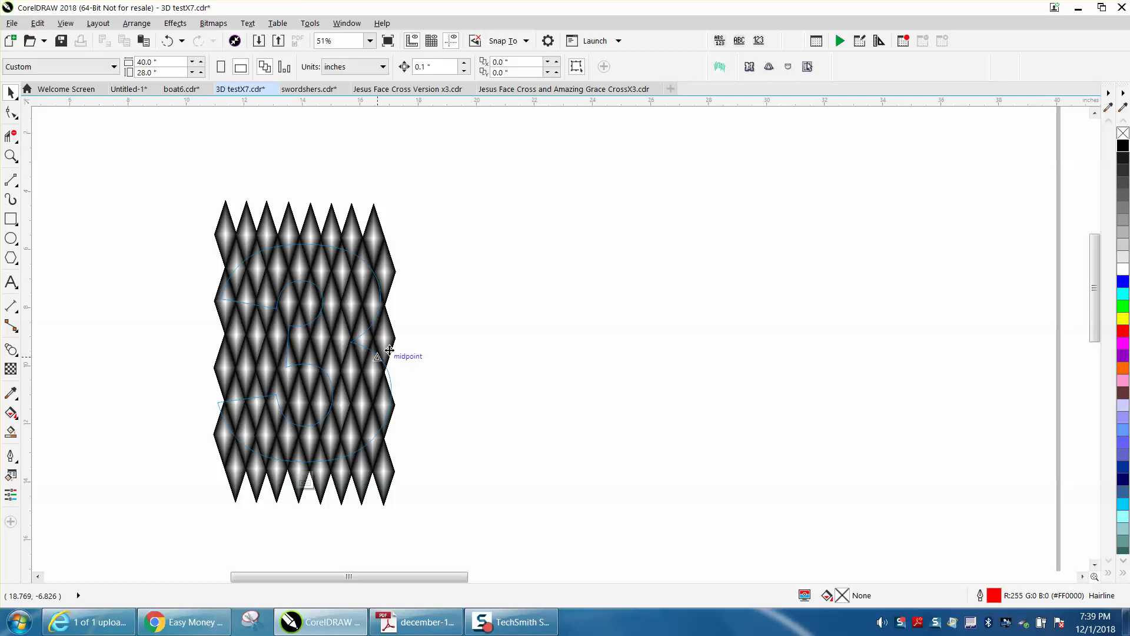
{"action": "left_click_drag", "start_coordinate": [392, 346], "coordinate": [404, 352]}
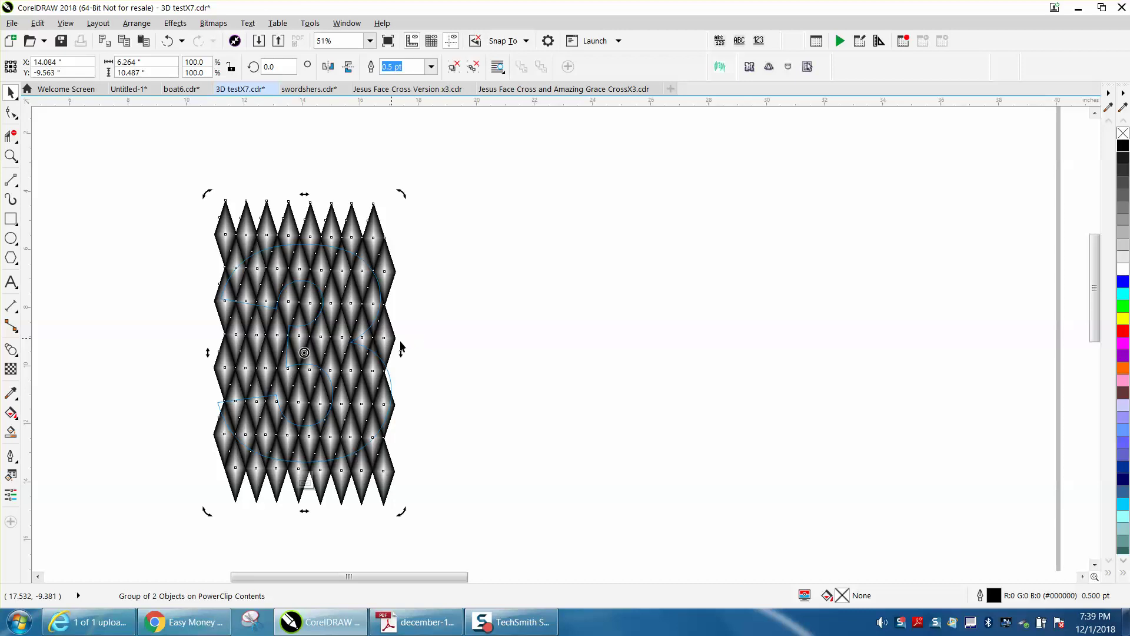
{"action": "left_click", "coordinate": [393, 340]}
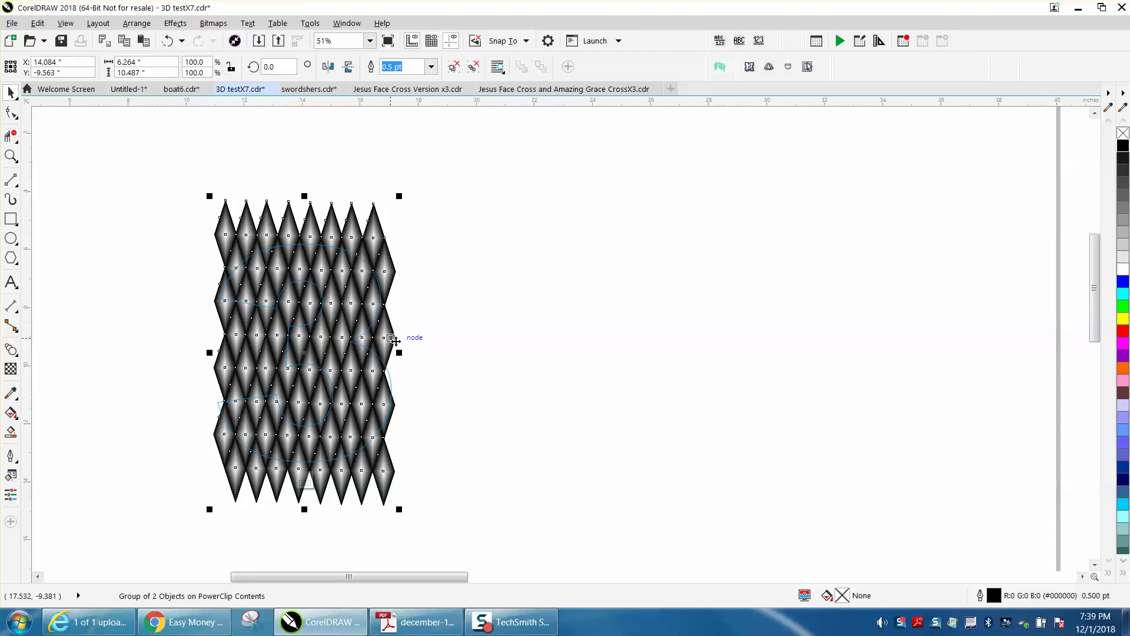
{"action": "left_click_drag", "start_coordinate": [399, 352], "coordinate": [422, 351]}
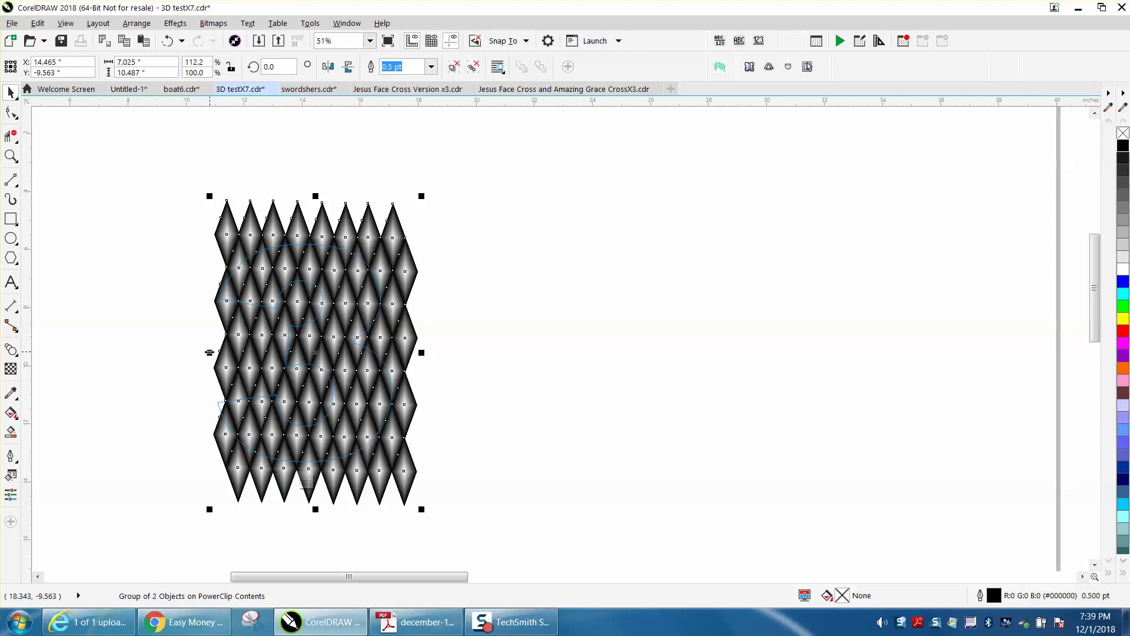
{"action": "left_click_drag", "start_coordinate": [209, 352], "coordinate": [196, 350]}
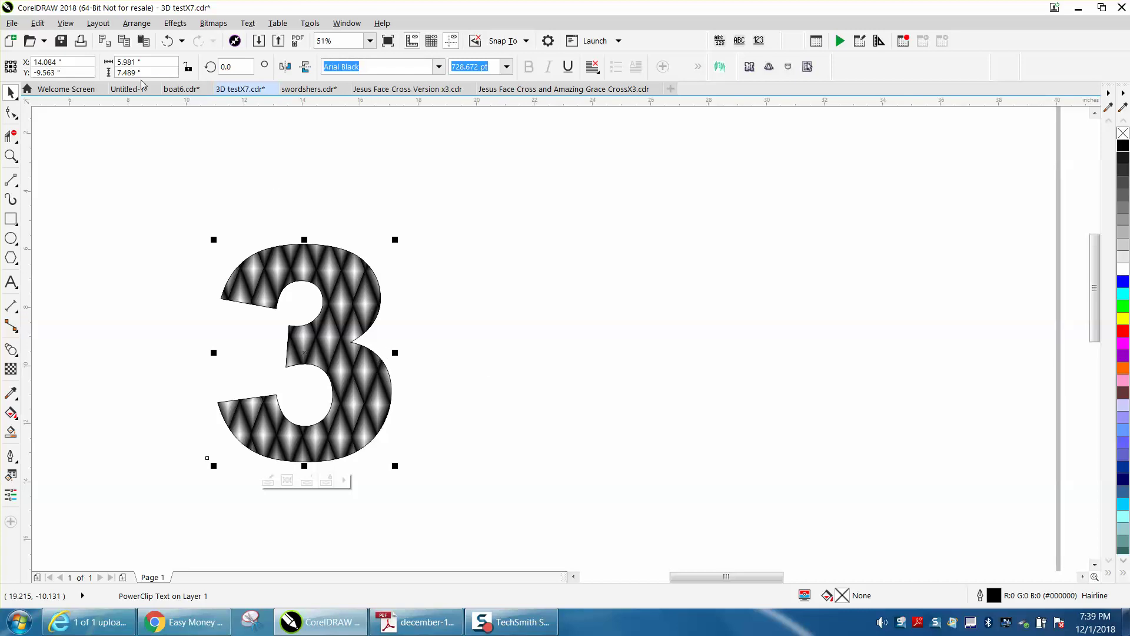
{"action": "left_click", "coordinate": [81, 41]}
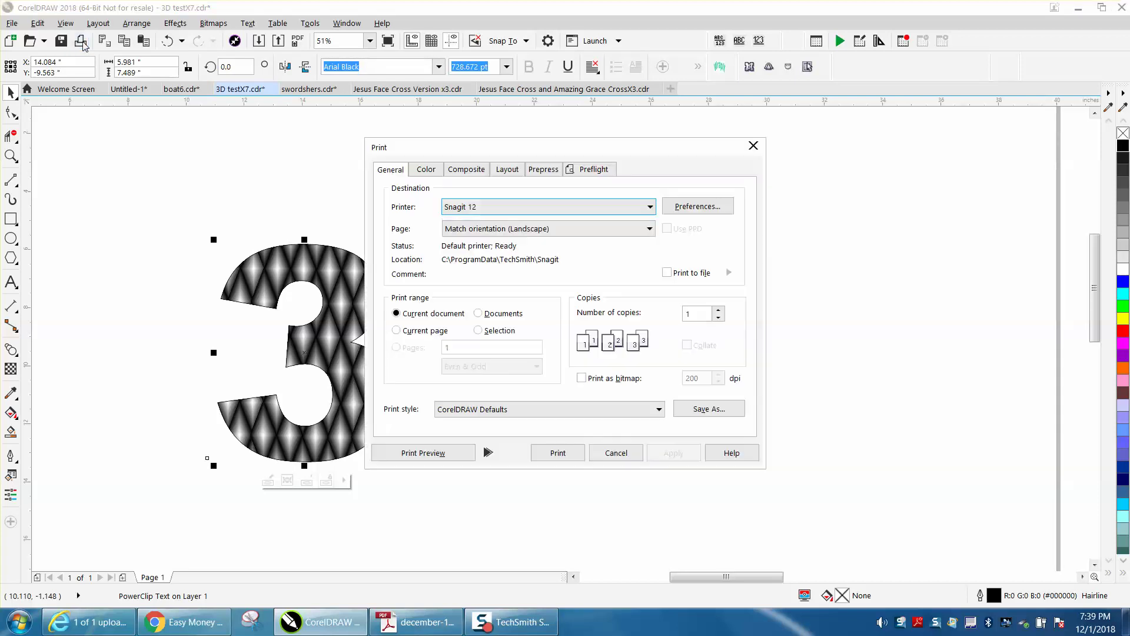
Step: Select the Epilog Engraver WinX64 Fusion and set its Advanced raster type to 3D
{"action": "left_click", "coordinate": [650, 207]}
{"action": "left_click", "coordinate": [575, 229]}
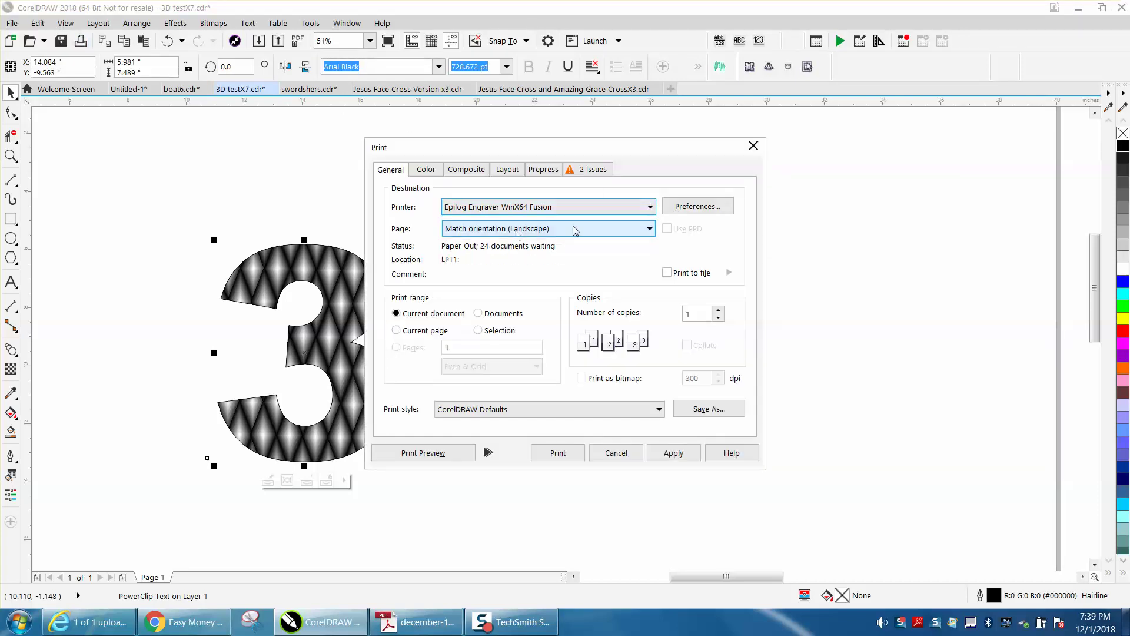
{"action": "left_click", "coordinate": [686, 213]}
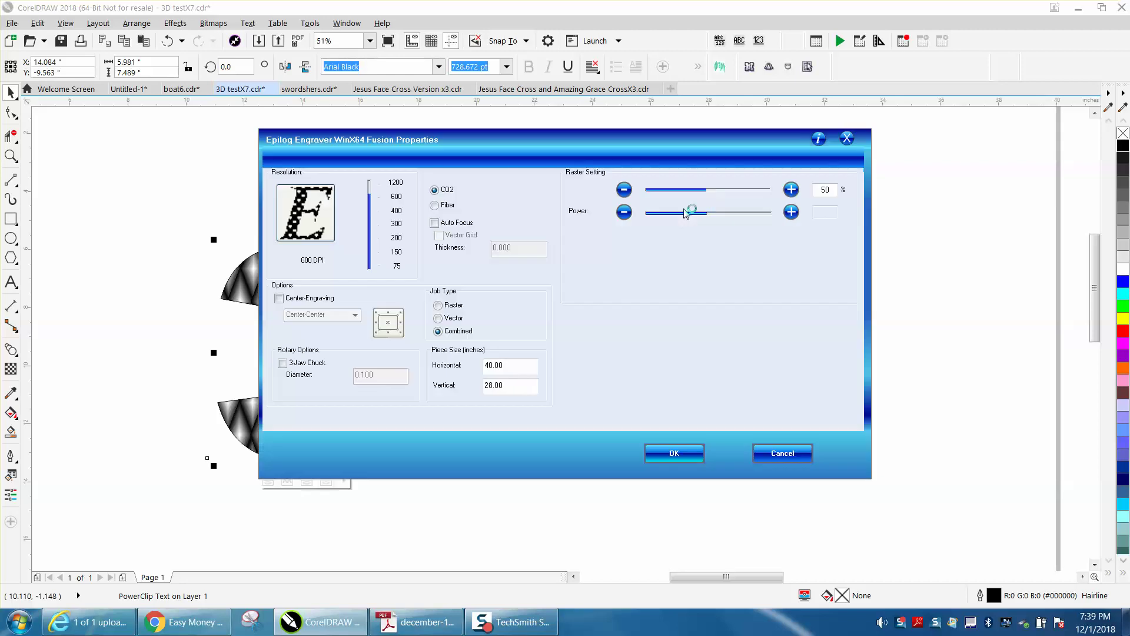
{"action": "left_click", "coordinate": [547, 157]}
{"action": "left_click", "coordinate": [288, 210]}
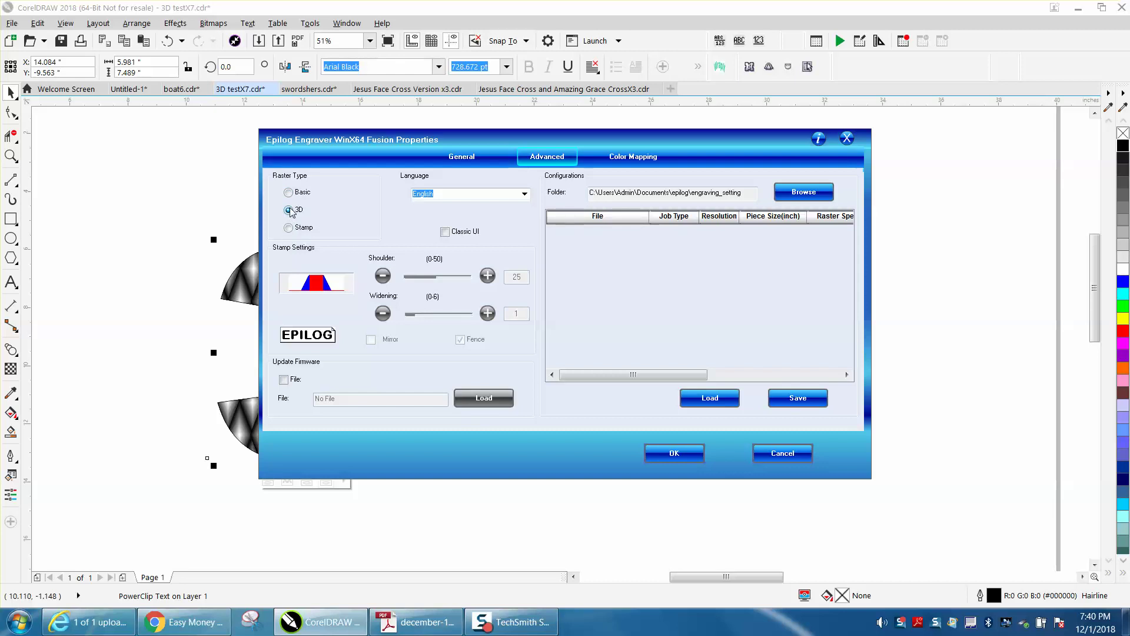
{"action": "left_click", "coordinate": [682, 452]}
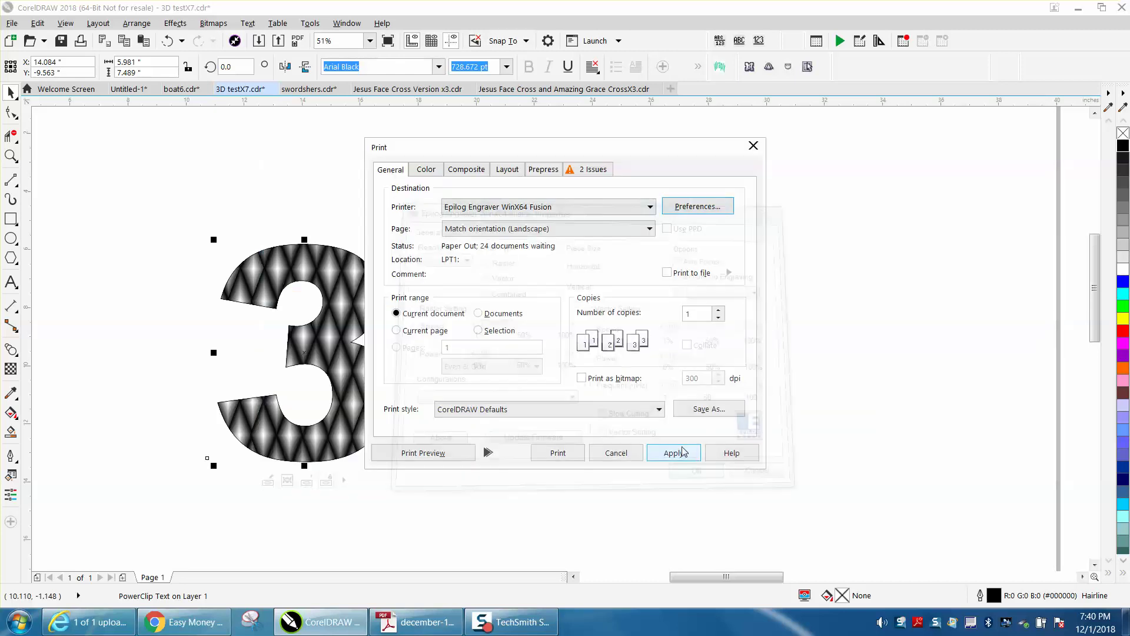
Step: Try raster-only at 100% power and 79% speed, then cancel both dialogs without printing
{"action": "left_click", "coordinate": [674, 207]}
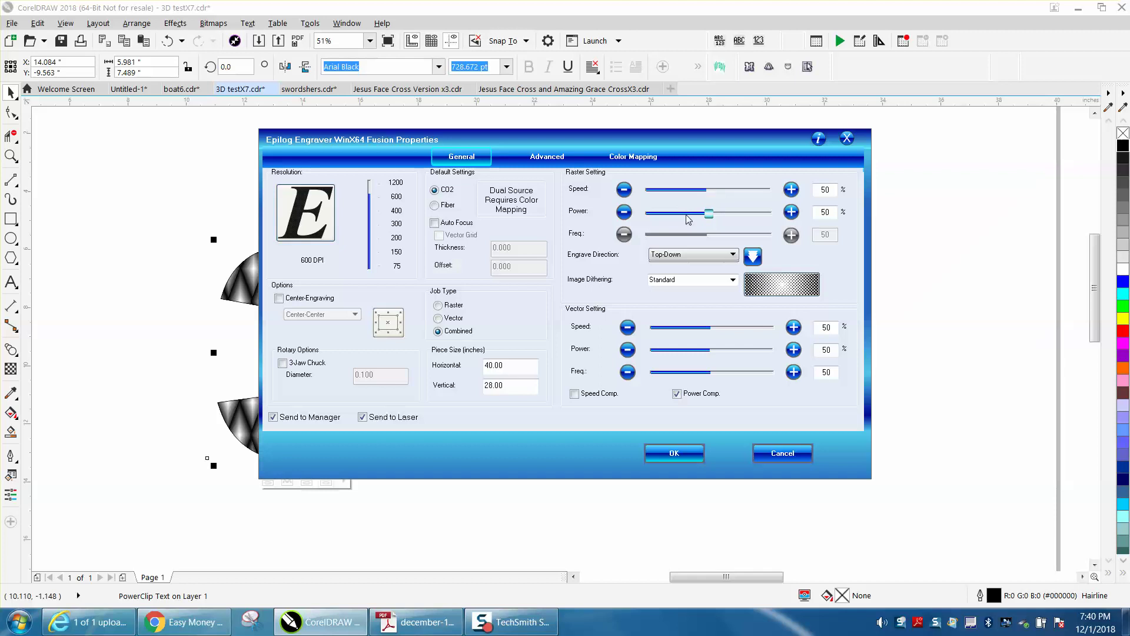
{"action": "left_click", "coordinate": [438, 305]}
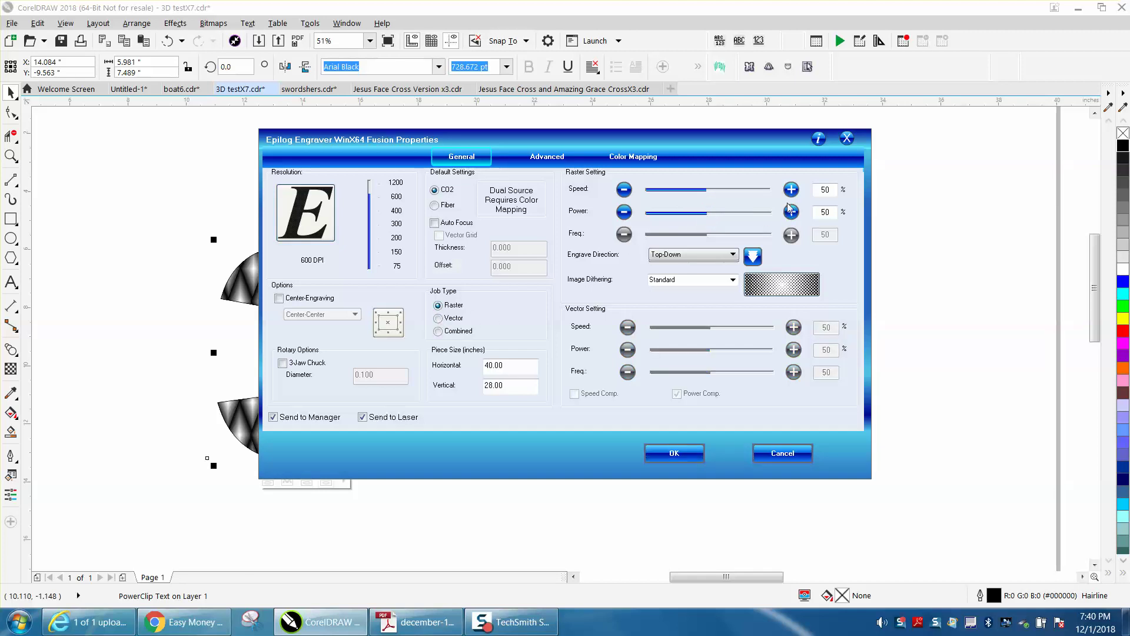
{"action": "left_click_drag", "start_coordinate": [709, 213], "coordinate": [781, 219]}
{"action": "left_click_drag", "start_coordinate": [706, 190], "coordinate": [742, 190]}
{"action": "left_click", "coordinate": [783, 454]}
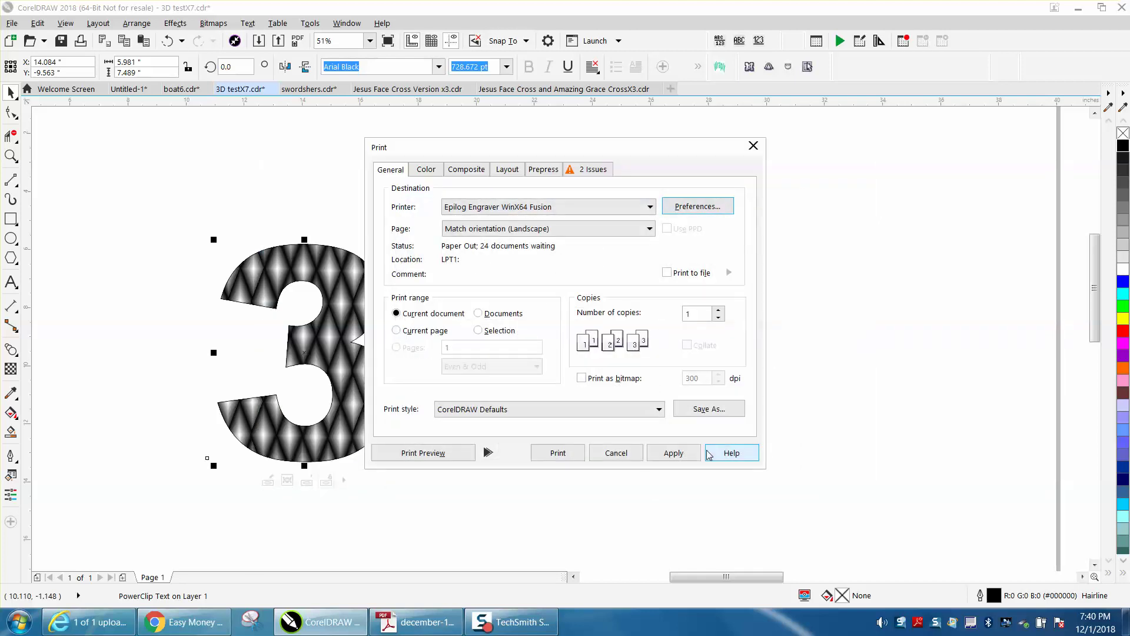
{"action": "left_click", "coordinate": [616, 452]}
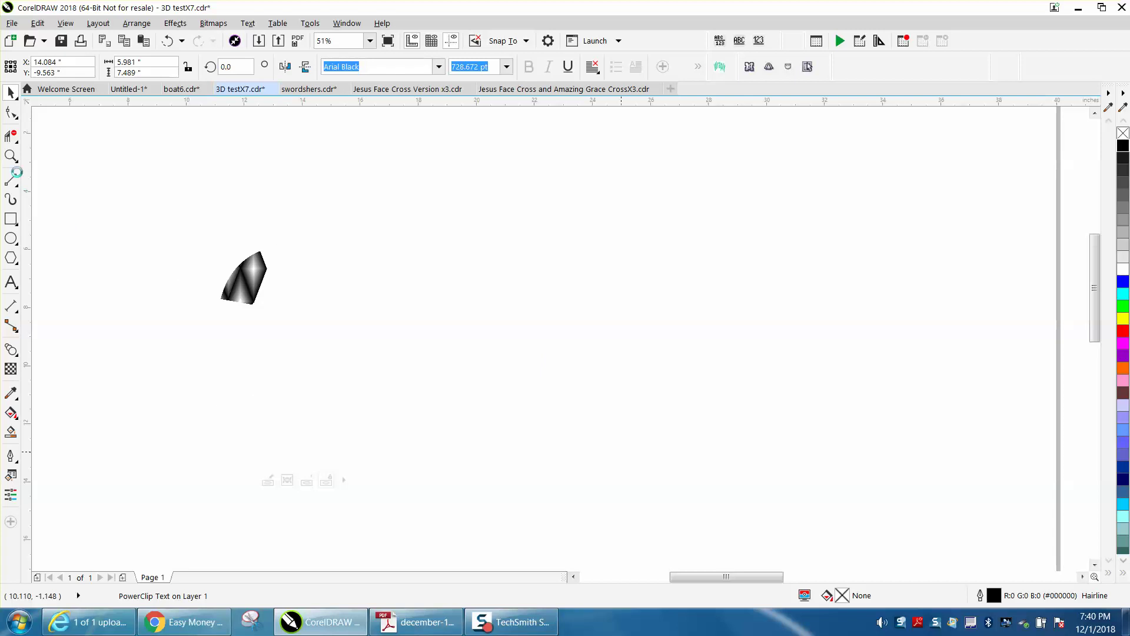